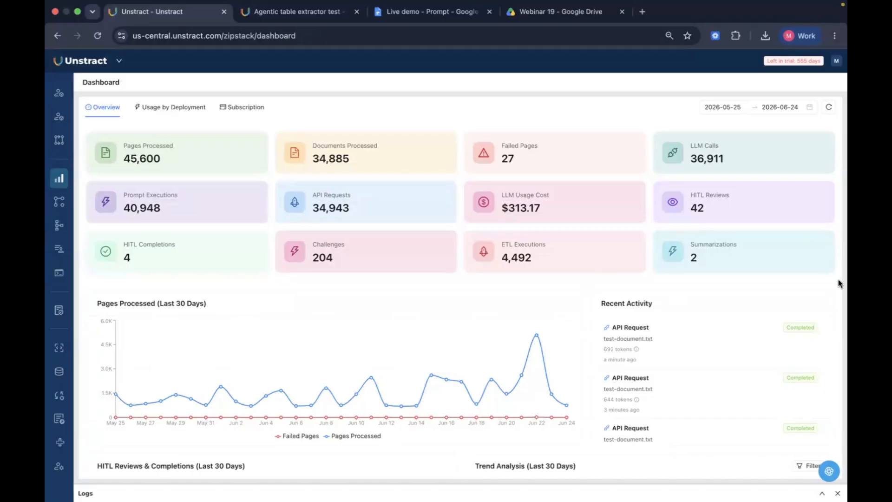
Step: Review the dashboard's usage metrics and 30-day charts, and open the LLMs settings
scroll(839, 283, "down", 3)
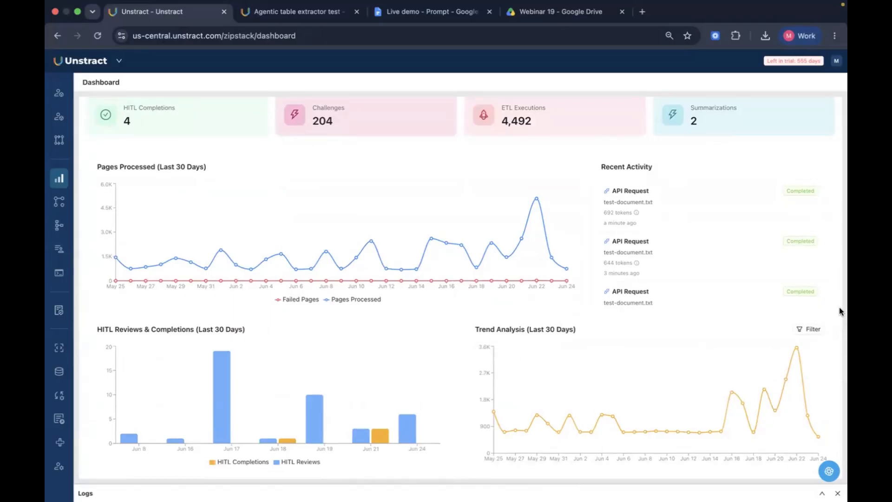
scroll(838, 302, "up", 3)
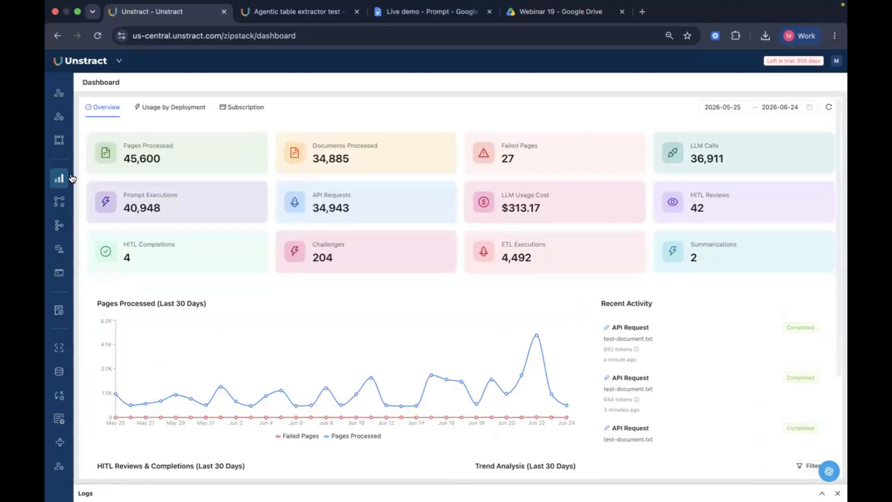
mouse_move(66, 185)
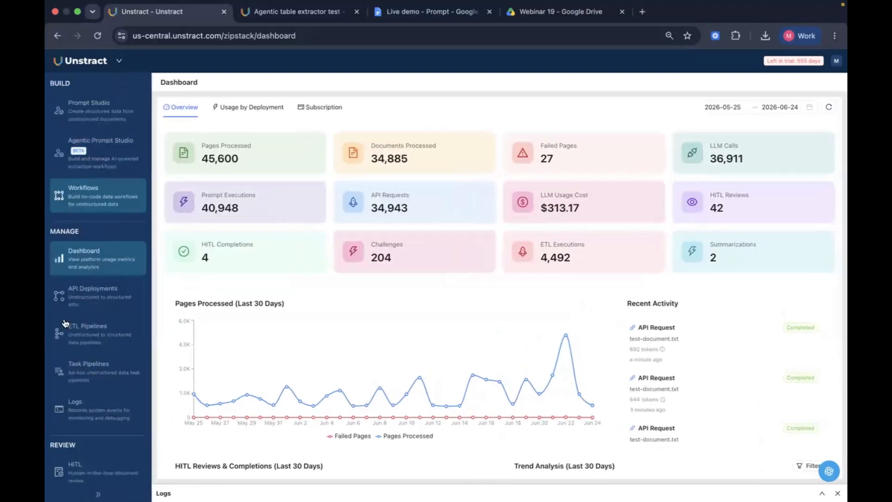
scroll(63, 384, "down", 8)
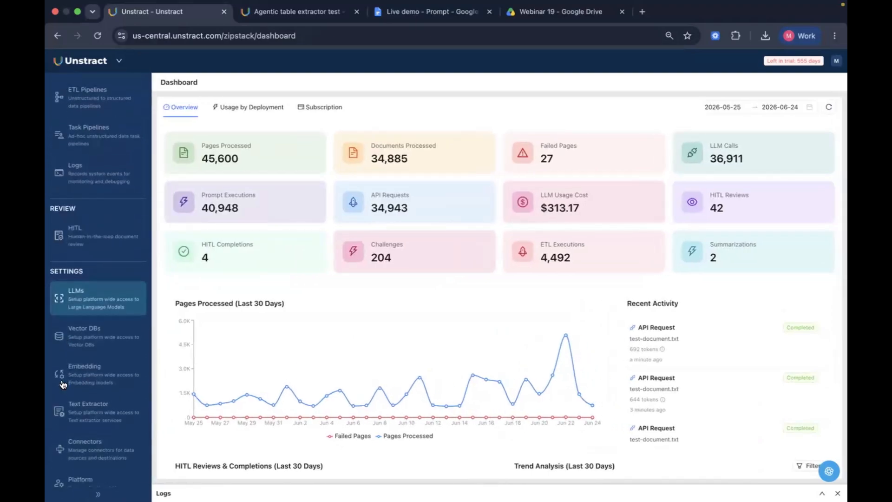
scroll(63, 384, "down", 1)
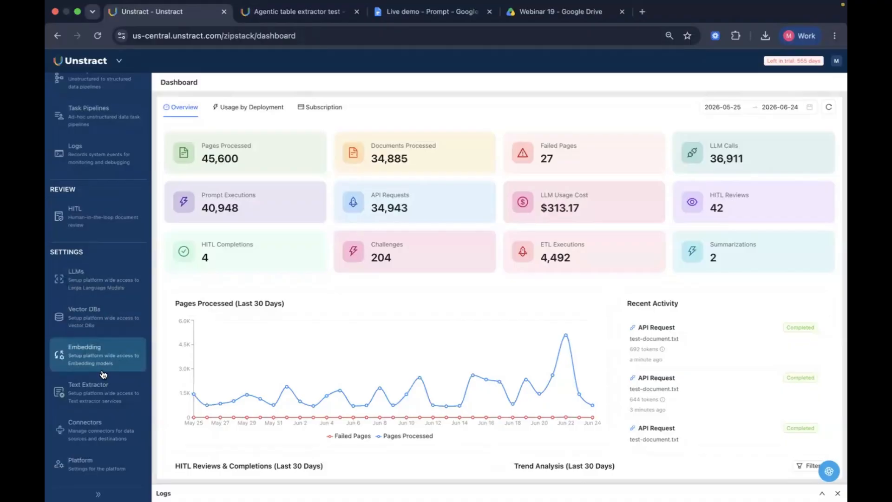
left_click(111, 275)
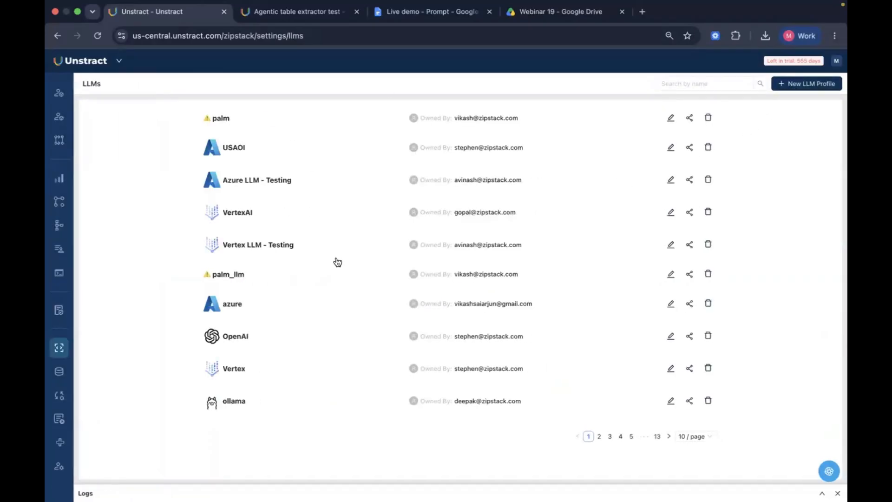
Step: View the settings form for a new Gemini LLM profile and close it without saving
left_click(799, 83)
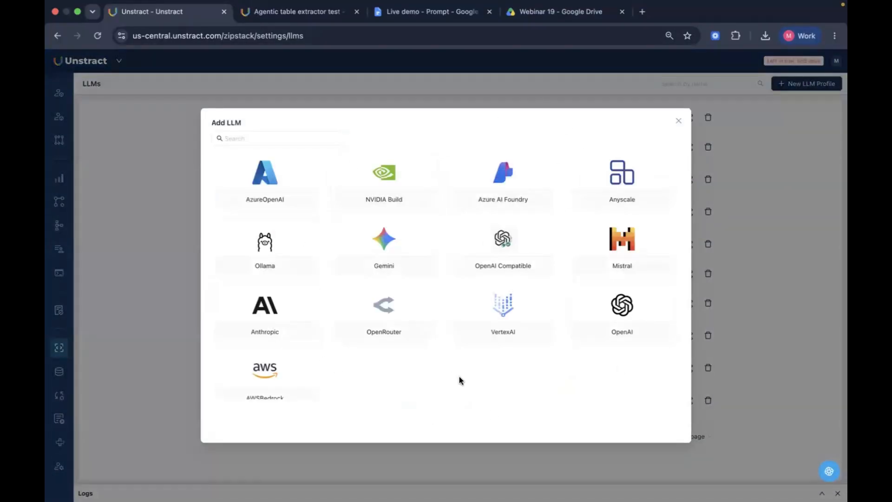
left_click(406, 256)
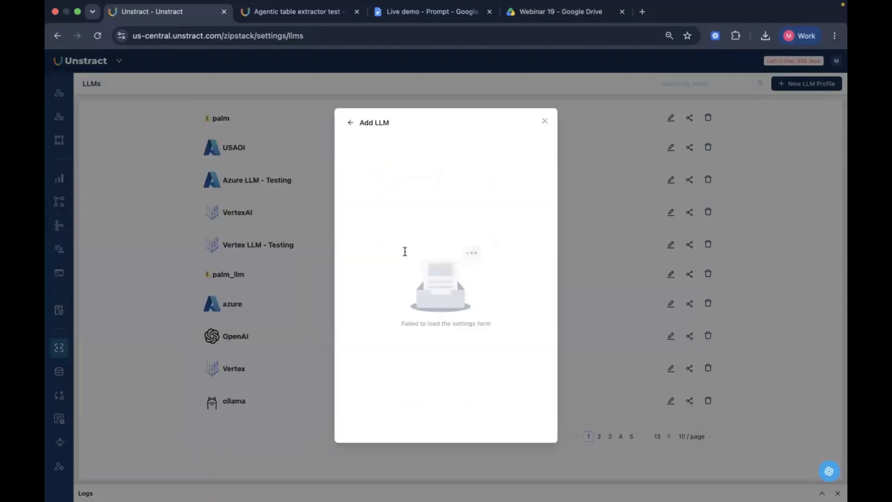
scroll(441, 368, "down", 3)
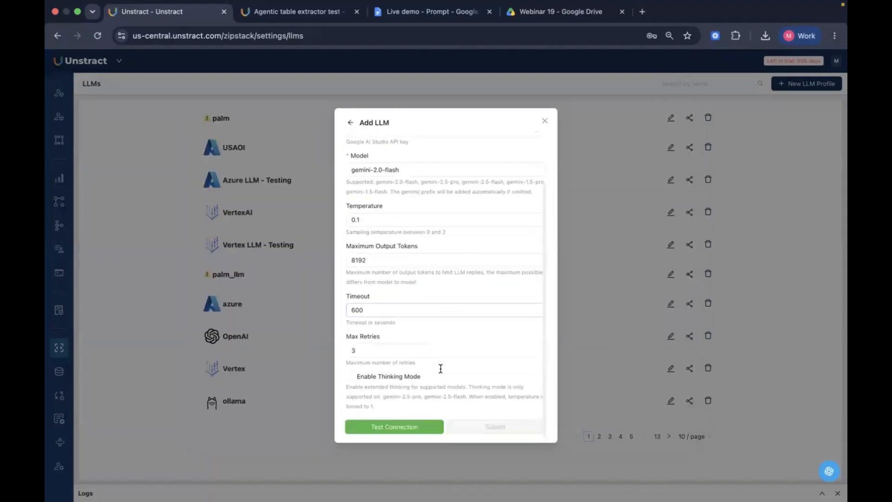
left_click(545, 120)
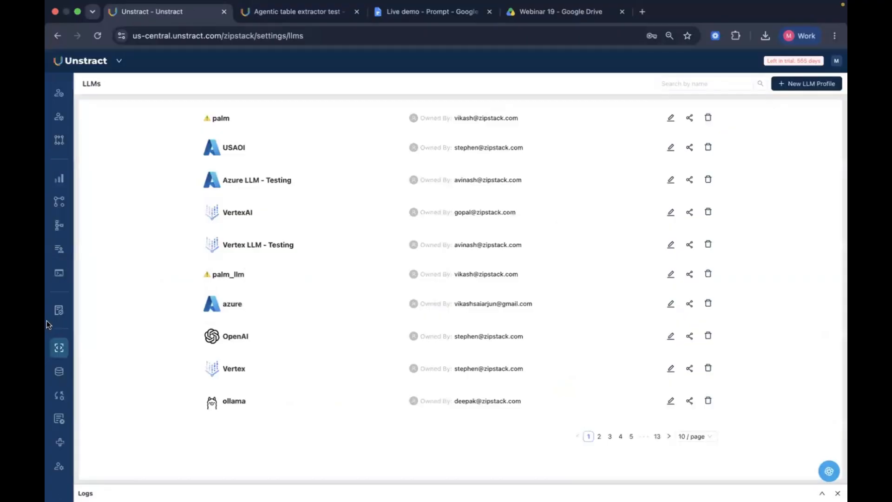
Step: View the platform's Vector DBs and Embedding settings
mouse_move(59, 321)
scroll(99, 339, "down", 5)
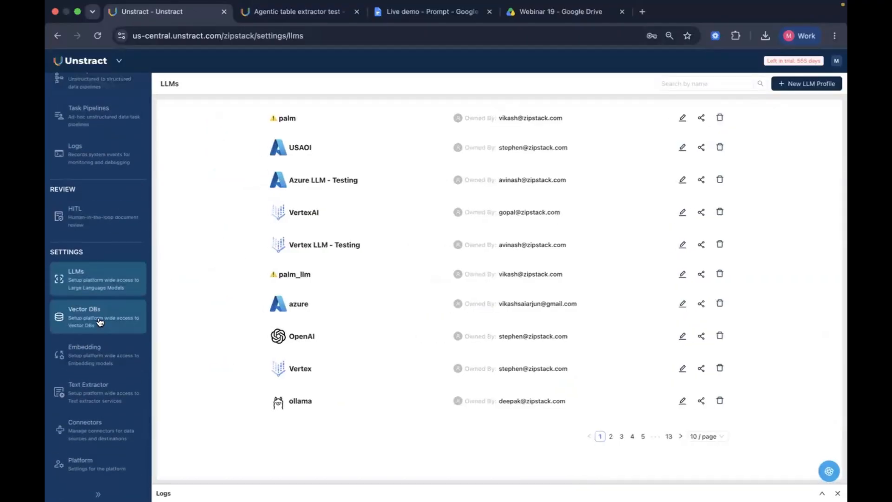
left_click(99, 323)
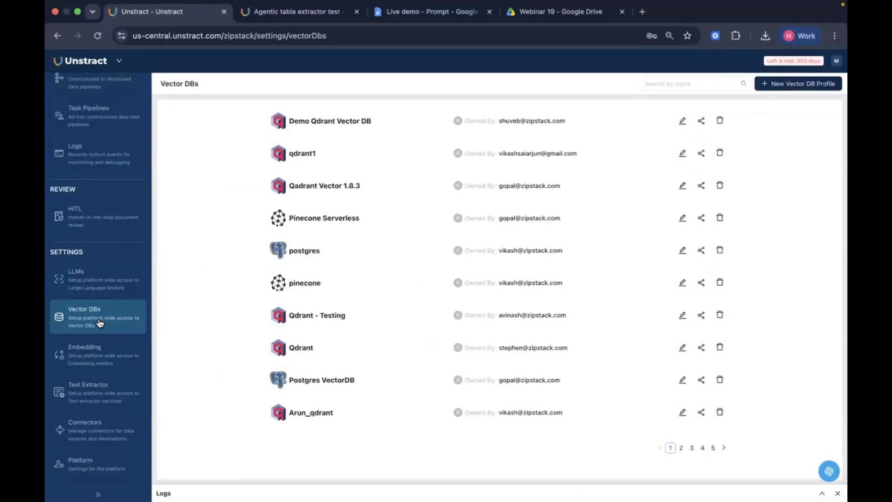
left_click(104, 356)
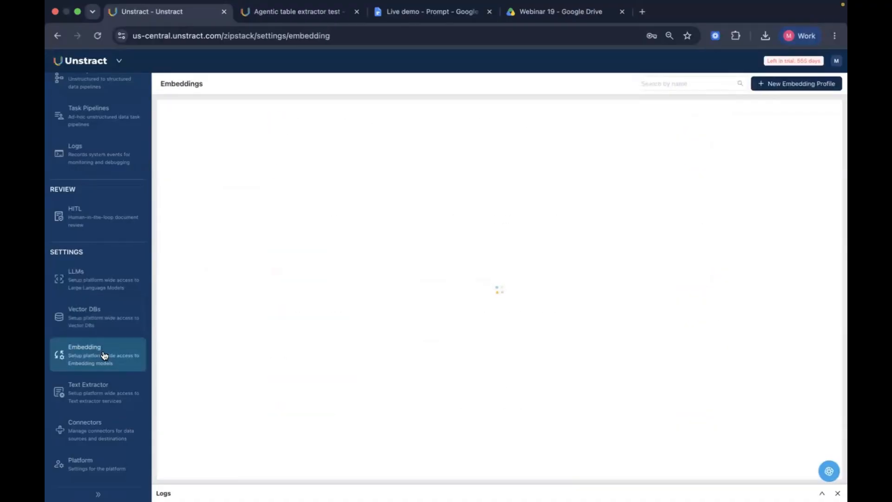
Step: Open the Text Extractor settings and view the services offered for a new extractor, closing the list without adding one
left_click(105, 391)
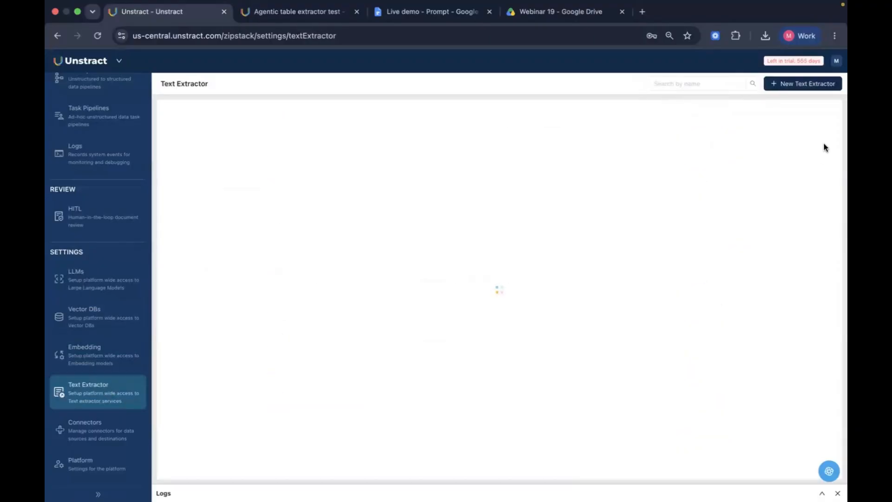
left_click(811, 86)
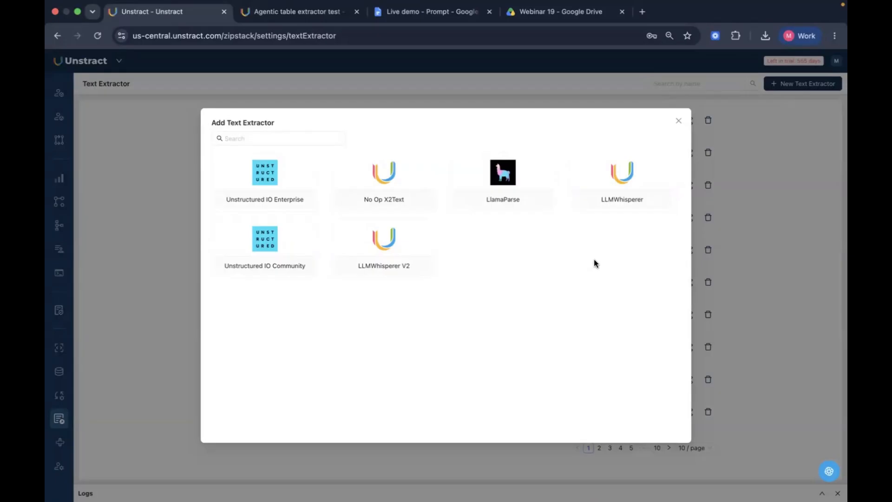
left_click(678, 121)
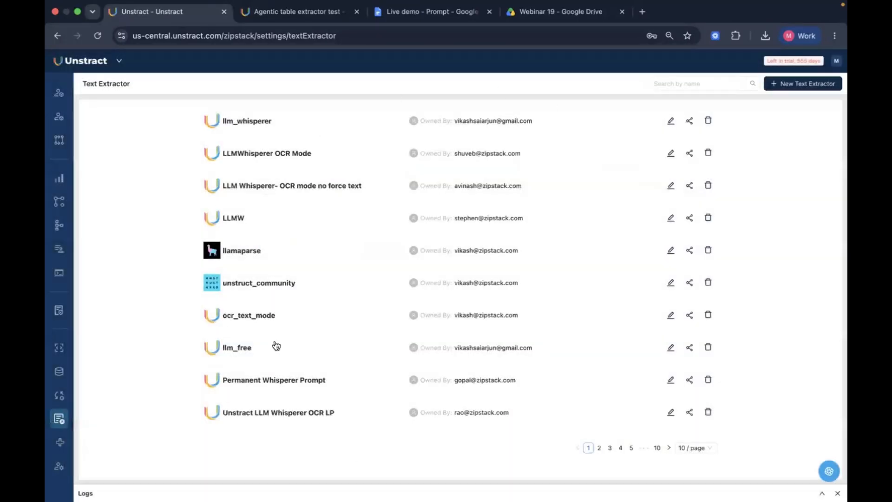
Step: Start a new Prompt Studio project named "Rent Rolls Extractor - Webinar" and enter the author's name
mouse_move(60, 290)
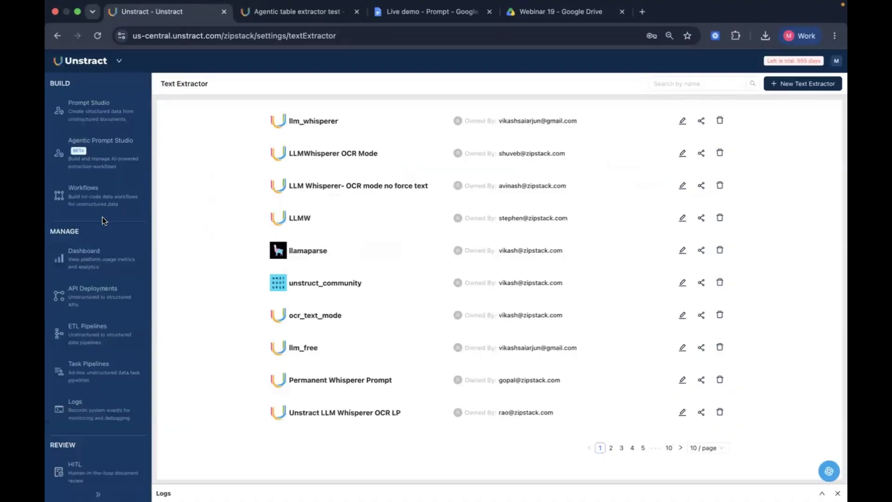
left_click(110, 108)
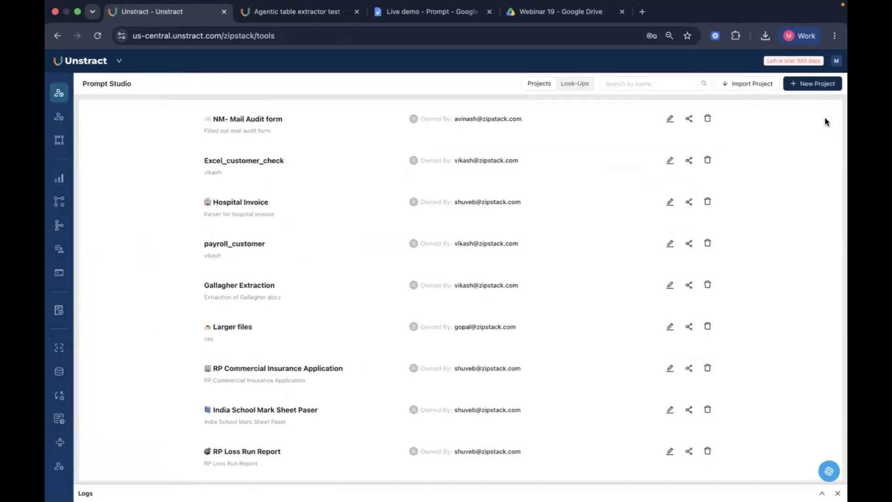
left_click(808, 83)
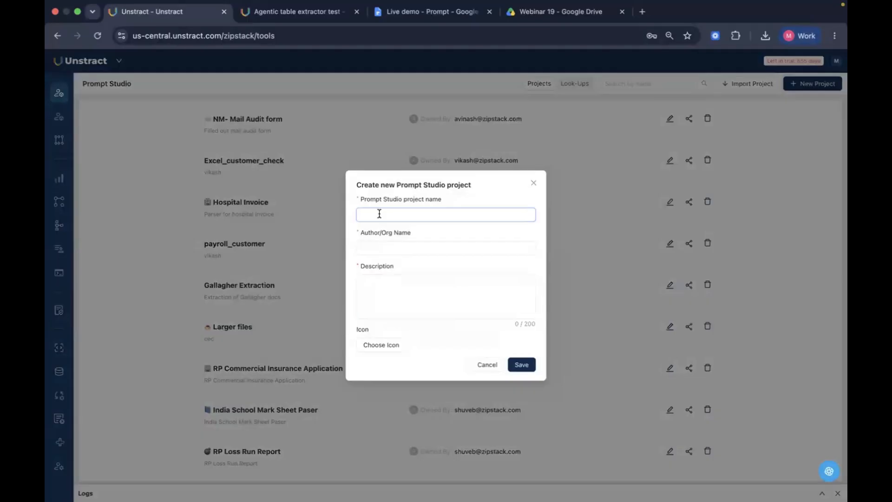
type("Rent Rolls Extractor - Webinar")
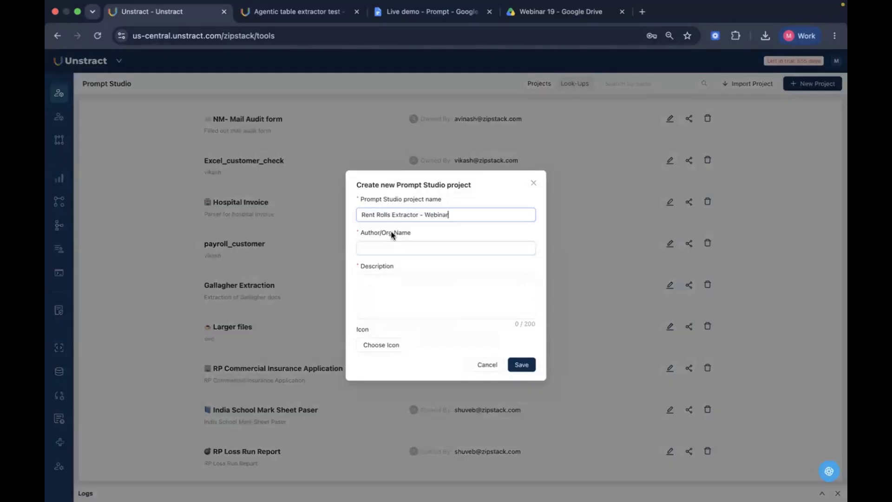
left_click(385, 248)
type("Mahashree")
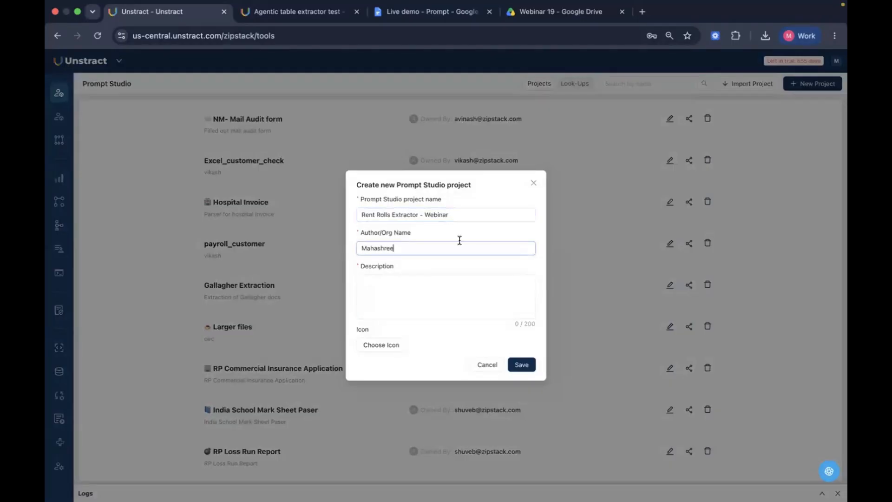
Step: Copy the project name into the description, "Rent Rolls Extractor - Webinar", and save the new project
triple_click(472, 213)
key("ctrl+c")
left_click(438, 298)
key("ctrl+v")
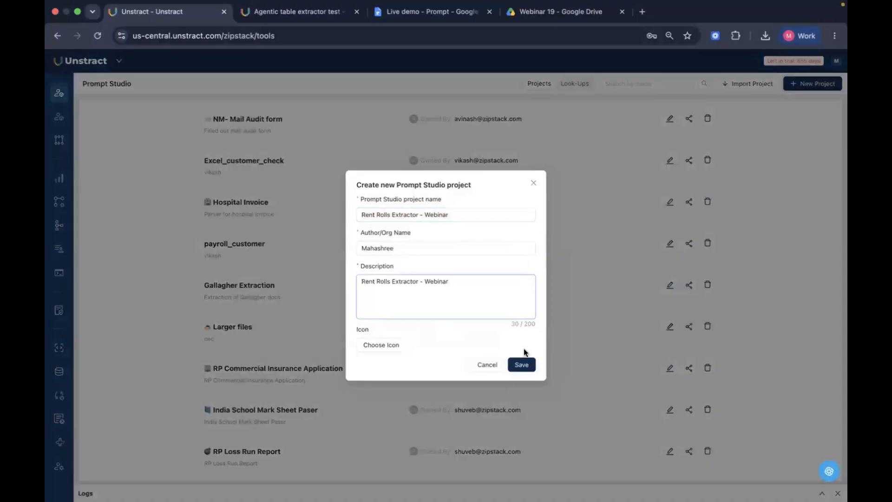
left_click(521, 364)
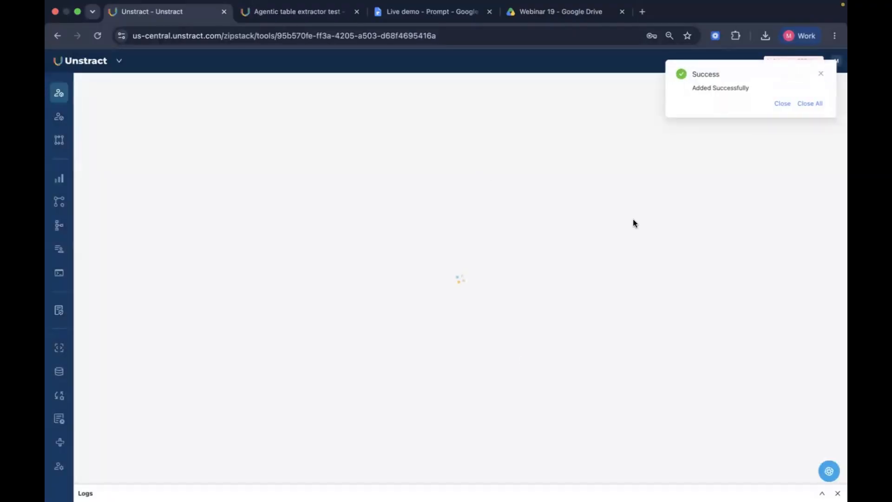
Step: Switch to Google Drive and bring up the Documents folder of Webinar 20
left_click(554, 12)
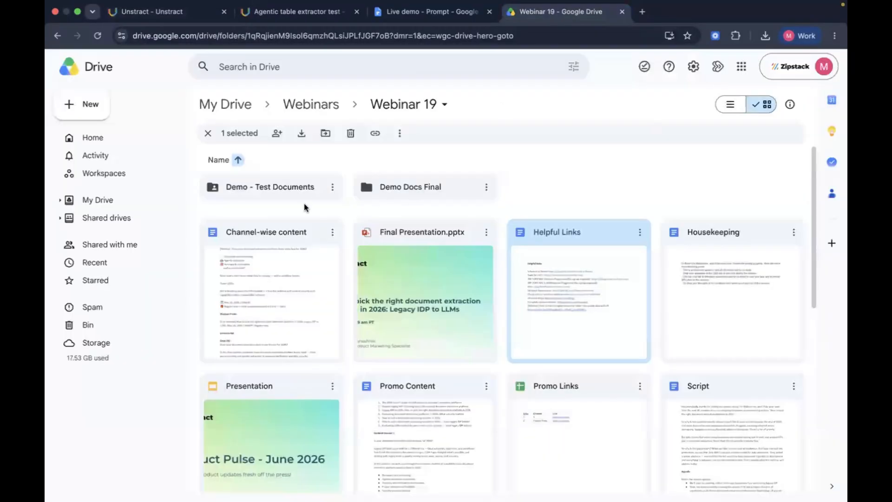
double_click(277, 193)
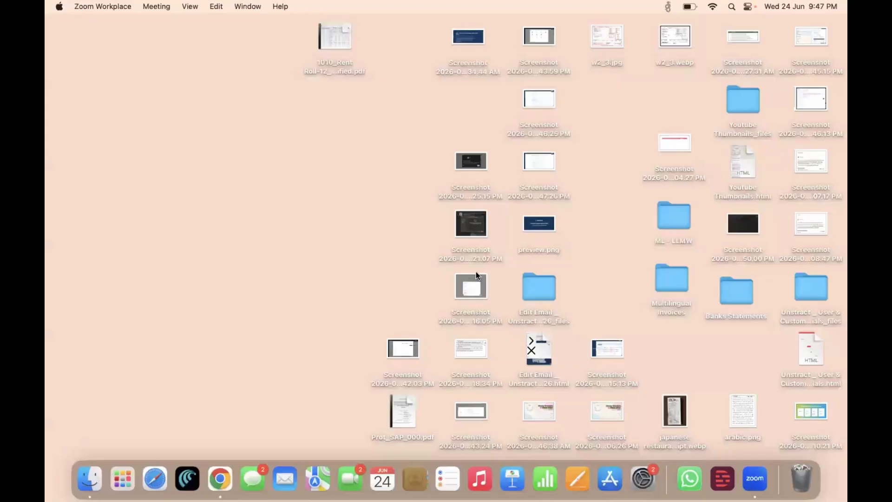
key("ctrl+Up")
left_click(280, 36)
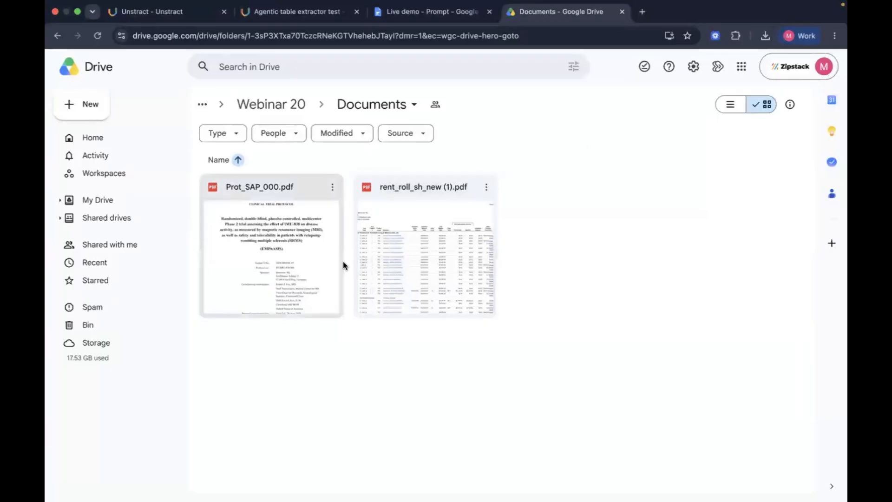
Step: Open rent_roll_sh_new (1).pdf, look through its rent roll tables and summary page, and close it
double_click(431, 271)
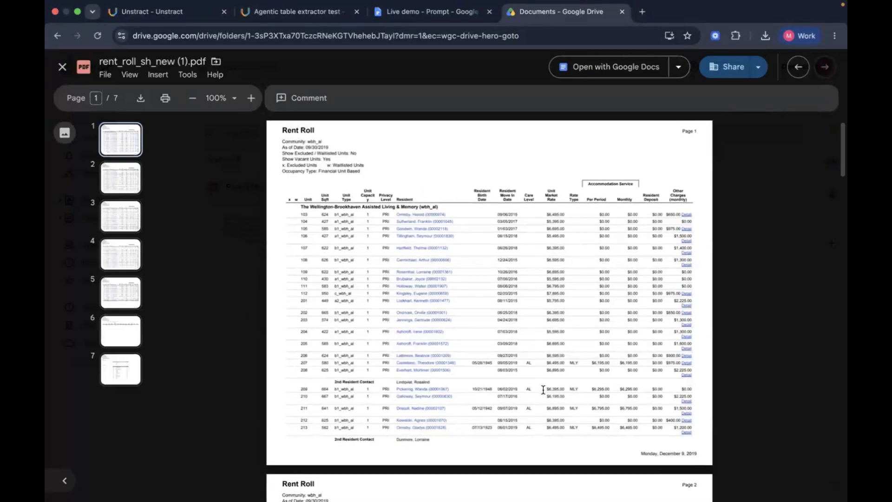
scroll(463, 352, "down", 5)
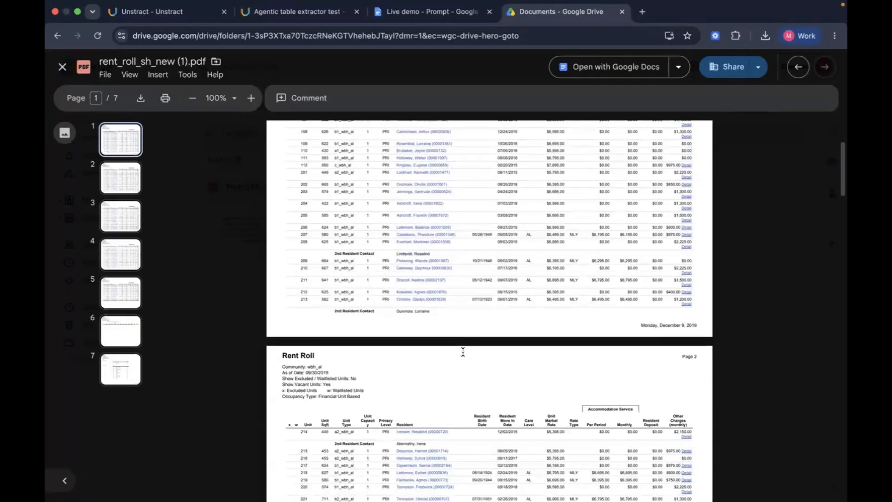
scroll(463, 352, "down", 4)
scroll(463, 352, "down", 20)
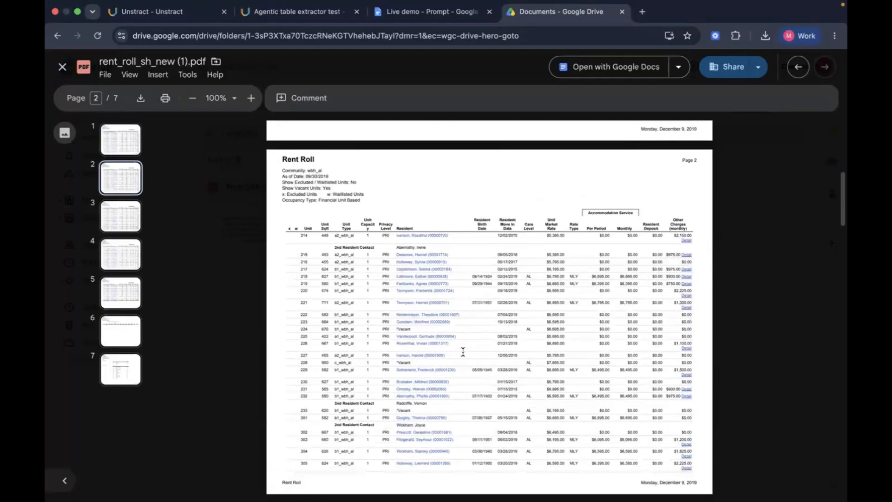
scroll(462, 352, "down", 20)
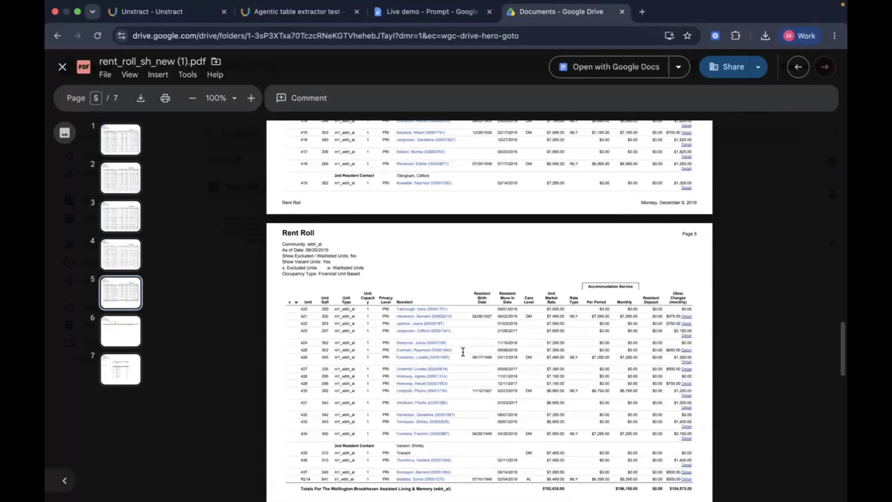
scroll(463, 352, "up", 20)
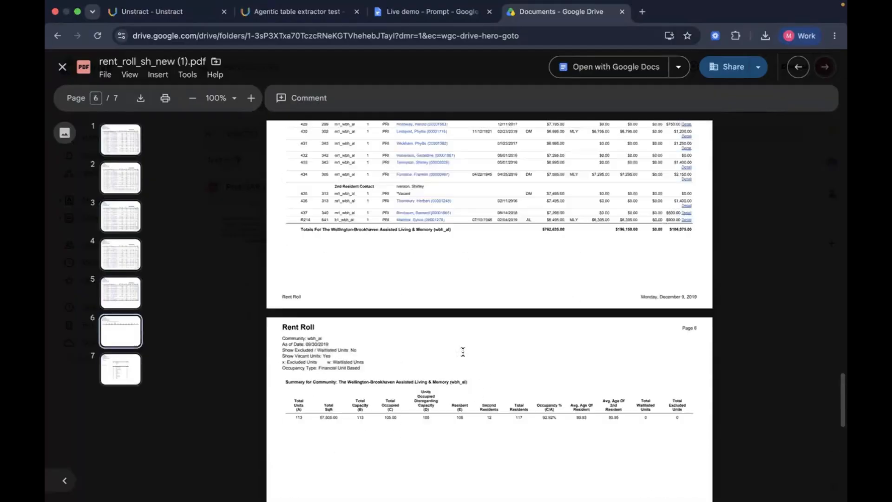
left_click(61, 70)
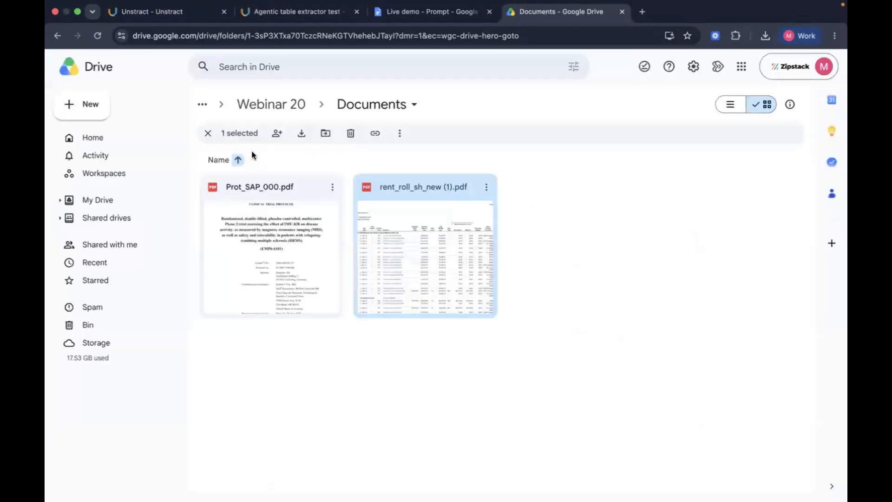
Step: Open Prot_SAP_000.pdf and go to the schedule of assessments table on page 22
left_click(309, 261)
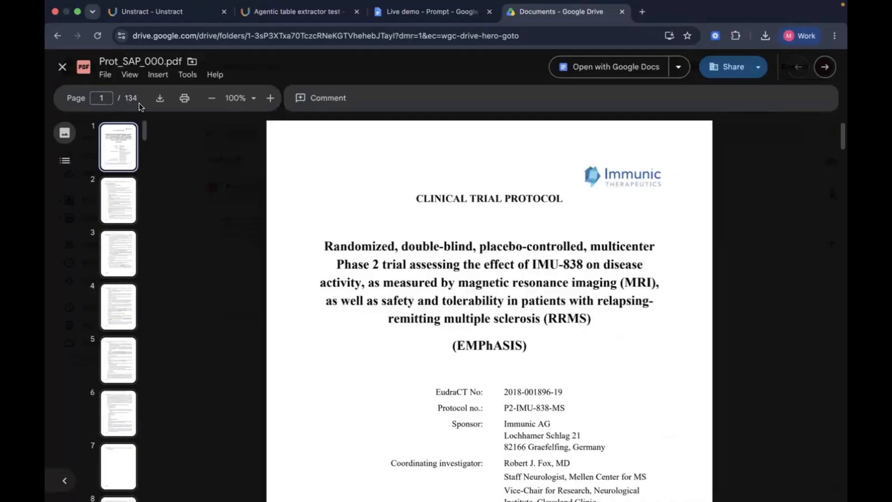
scroll(425, 277, "down", 5)
scroll(425, 278, "down", 20)
scroll(425, 278, "down", 5)
scroll(113, 406, "down", 10)
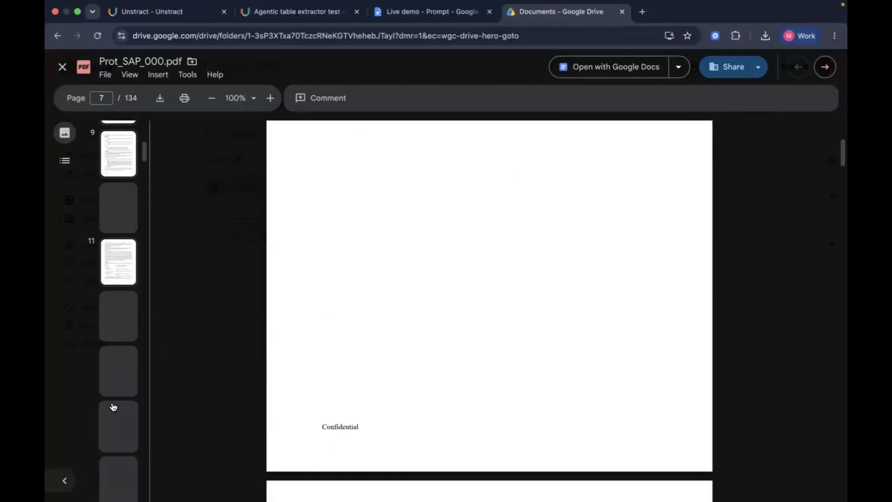
scroll(113, 406, "down", 10)
scroll(113, 406, "down", 5)
left_click(118, 345)
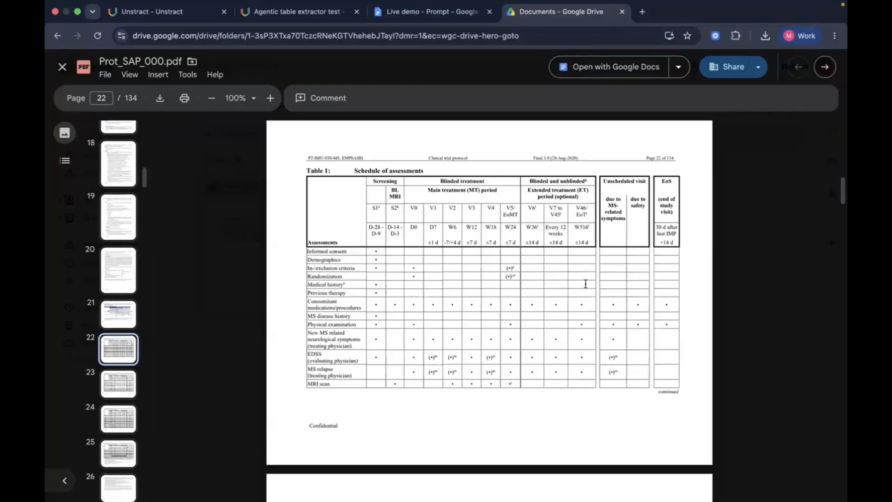
Step: Look through the continuation pages of the schedule of assessments table from page 23 and move on to page 29
left_click(130, 389)
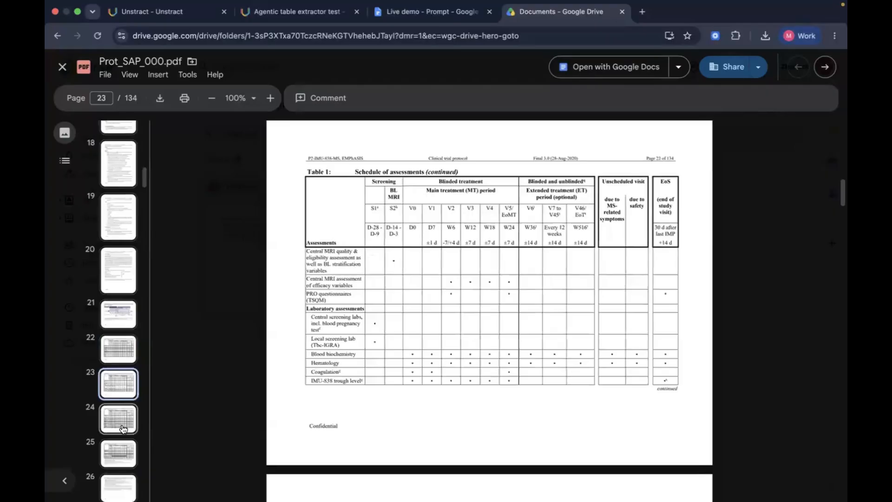
left_click(123, 428)
scroll(122, 409, "down", 5)
left_click(124, 381)
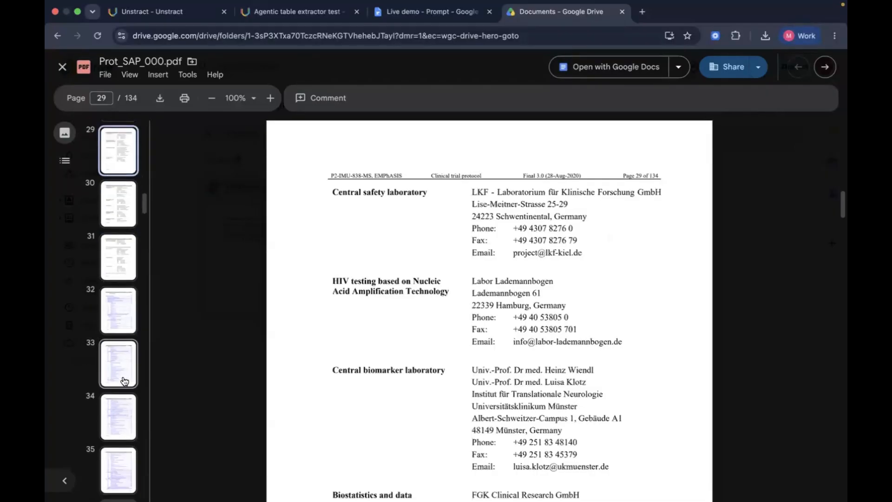
Step: Find and display the Expanded Disability Status Scale (EDSS) table on page 116 of the protocol
scroll(124, 381, "down", 15)
scroll(125, 381, "down", 15)
scroll(124, 381, "down", 7)
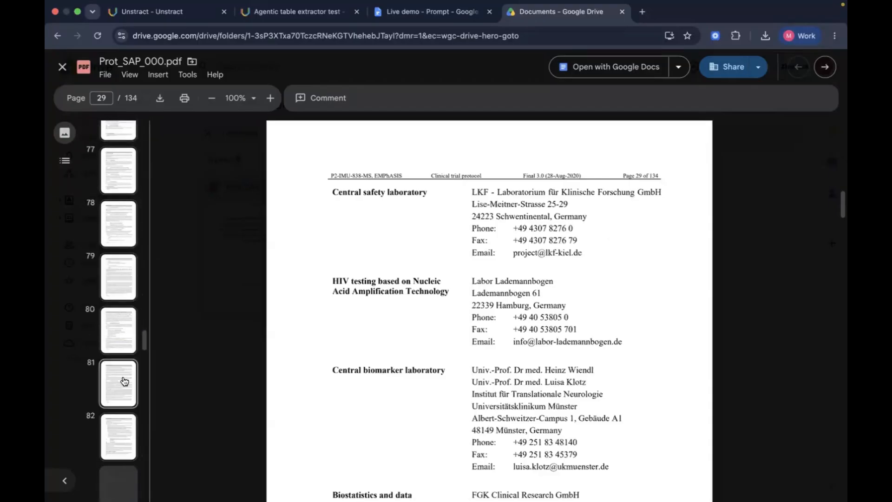
scroll(124, 381, "down", 9)
scroll(124, 381, "down", 10)
scroll(124, 381, "down", 1)
scroll(124, 379, "down", 7)
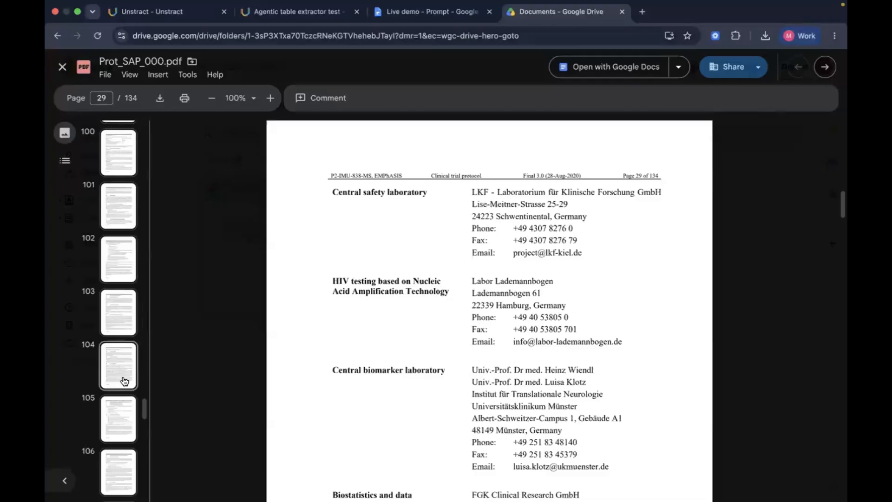
scroll(124, 380, "down", 5)
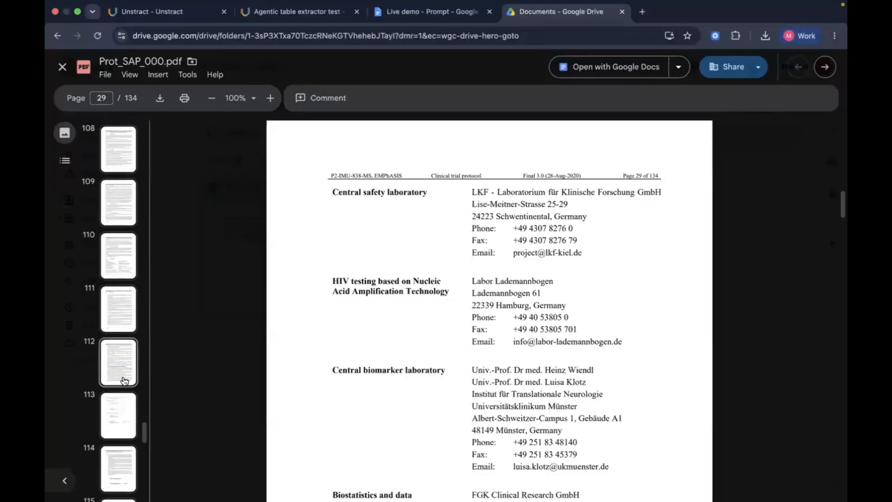
scroll(124, 381, "down", 1)
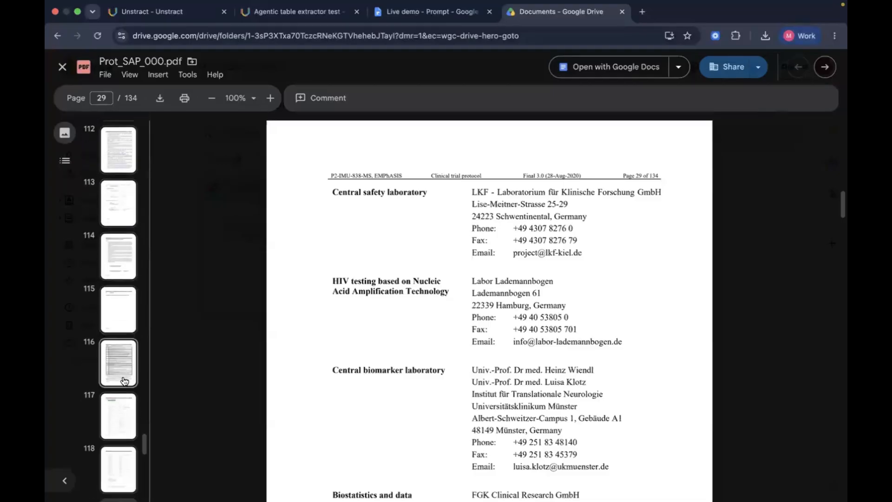
left_click(120, 364)
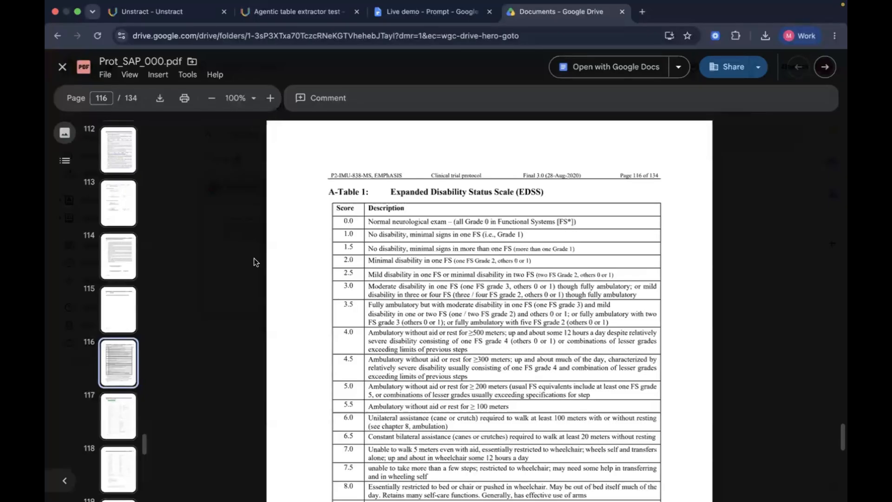
Step: View the pages around the EDSS table and close Prot_SAP_000.pdf
left_click(115, 420)
left_click(119, 378)
left_click(62, 67)
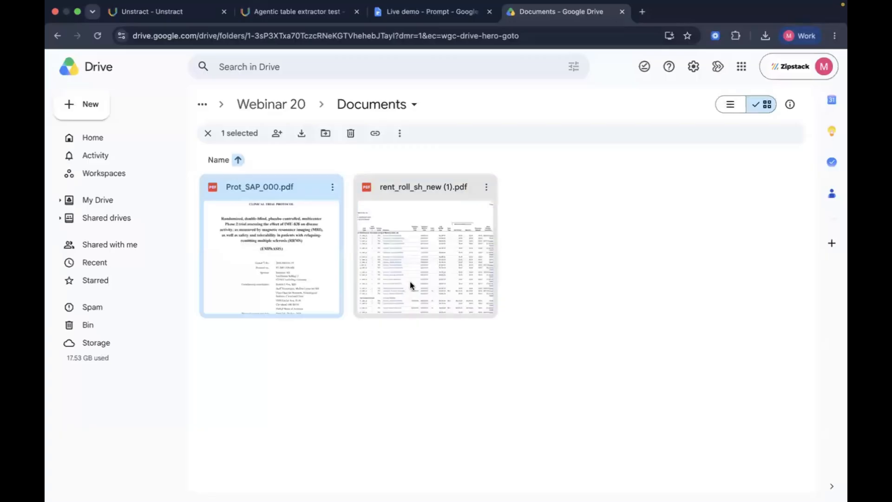
Step: Switch to the Rent Rolls Extractor project in Unstract and start a new LLM profile named "Profile 1" in its settings
left_click(181, 14)
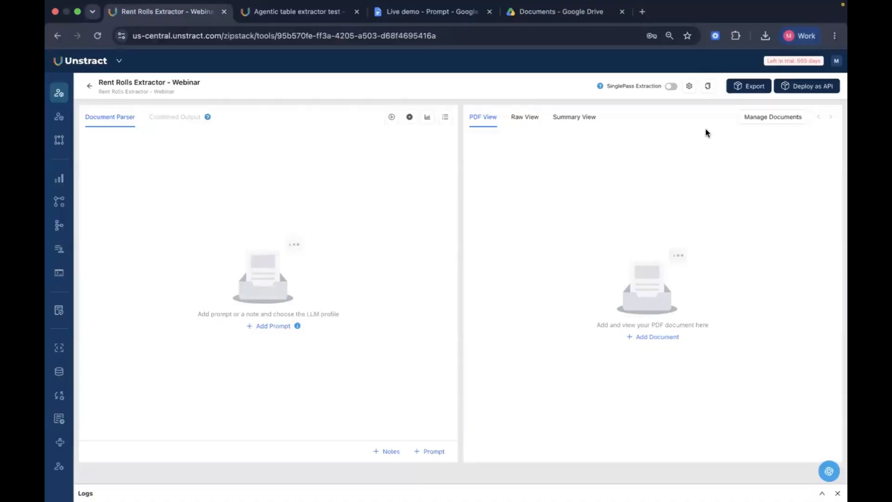
left_click(689, 87)
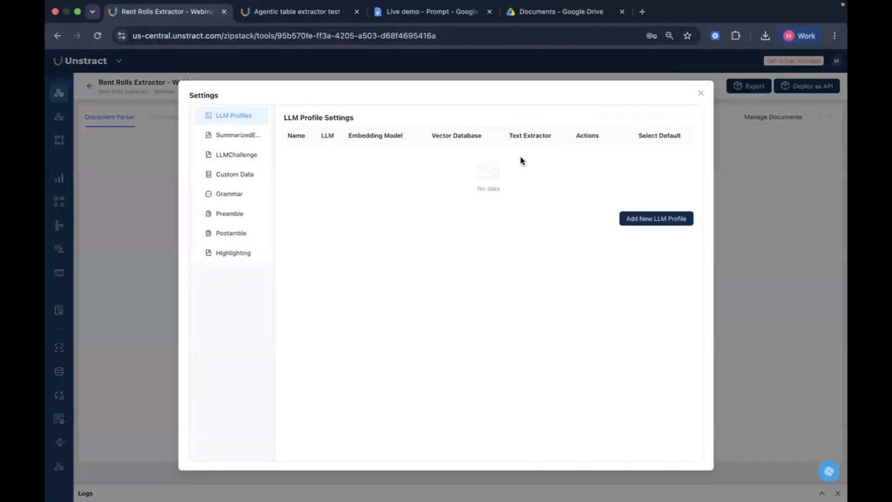
left_click(646, 222)
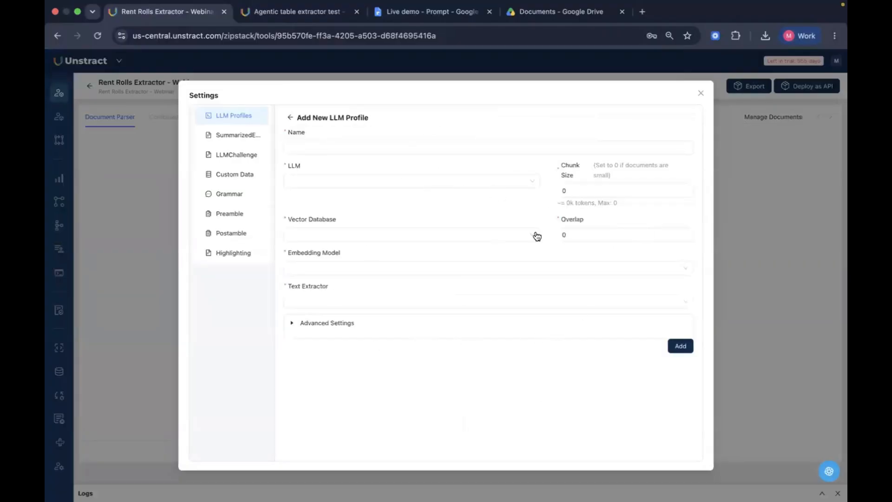
left_click(418, 146)
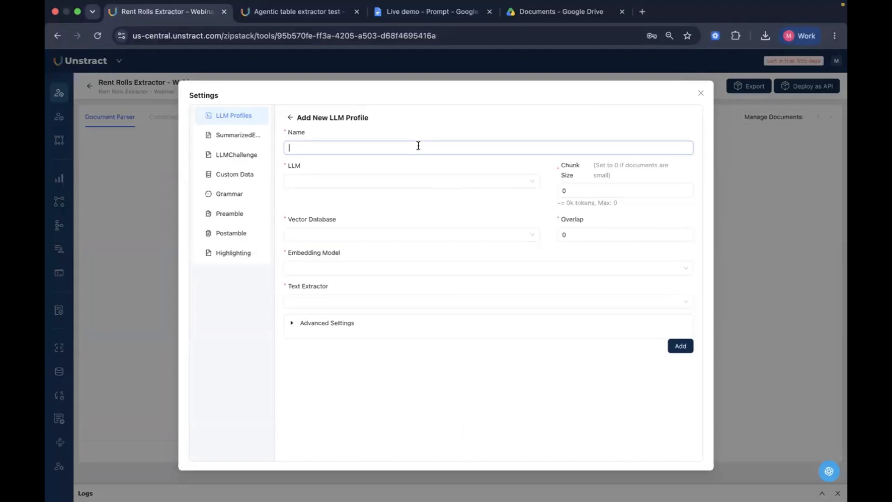
type("Profile 1")
Step: Choose claude-sonnet-4-5 as the LLM for the new profile
left_click(362, 187)
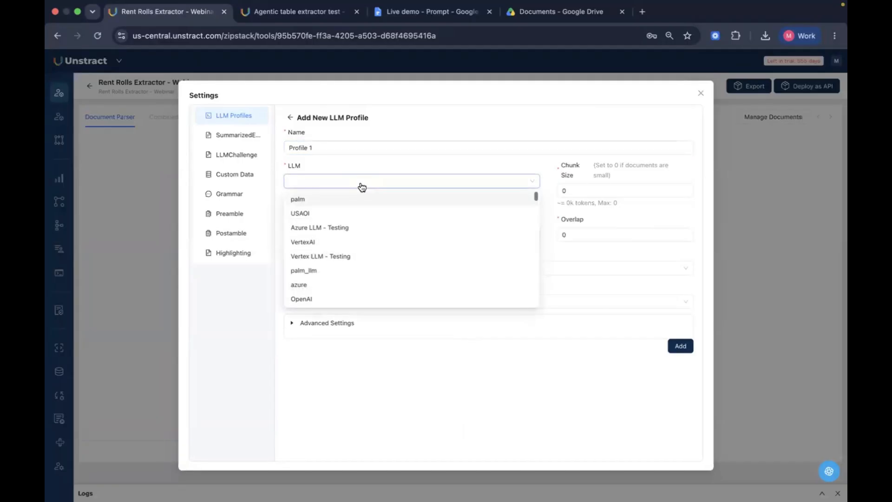
scroll(377, 253, "down", 2)
scroll(382, 260, "down", 4)
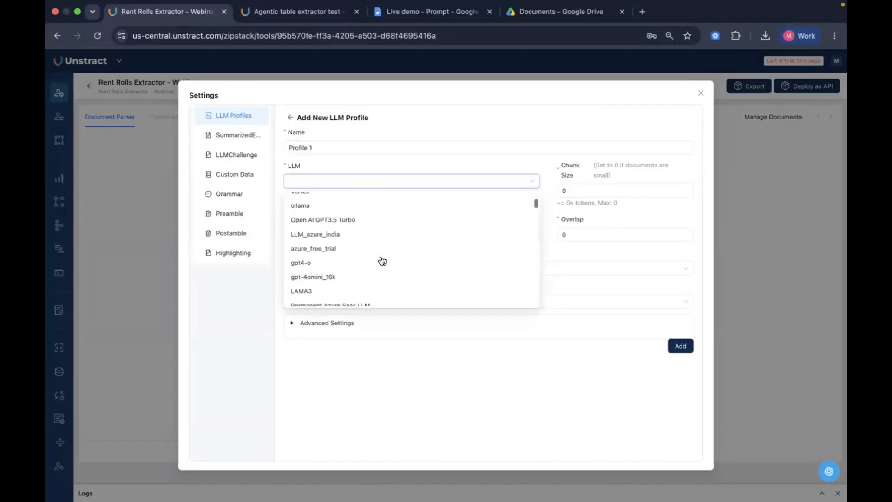
scroll(382, 261, "down", 5)
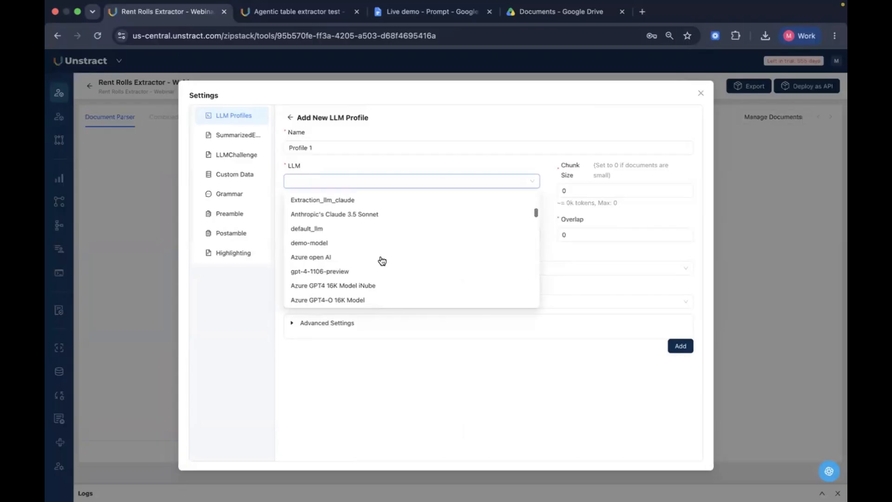
scroll(382, 261, "down", 5)
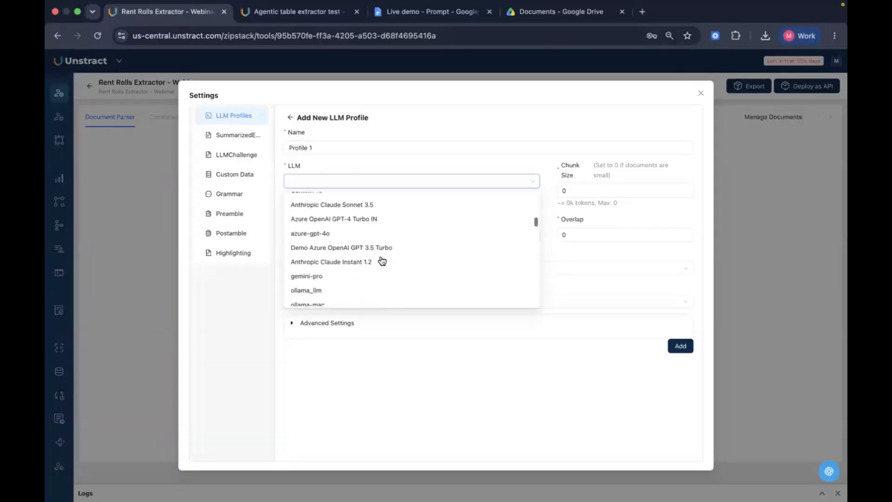
scroll(382, 260, "down", 3)
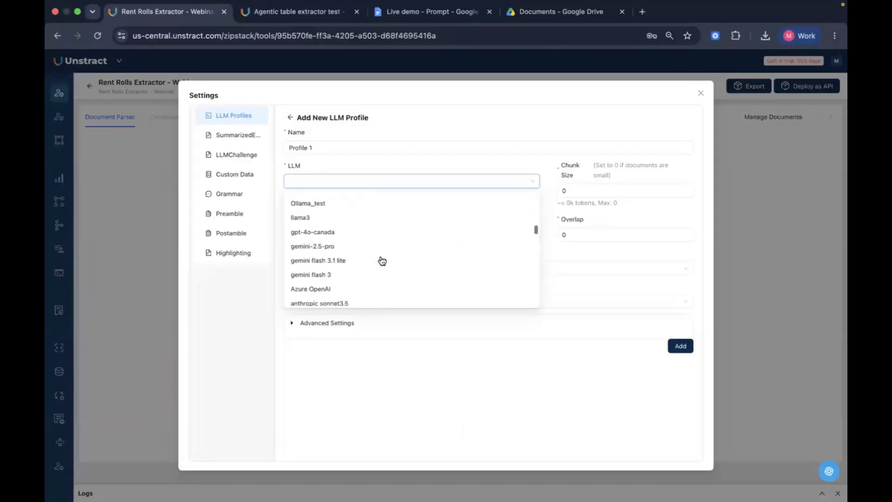
scroll(382, 261, "down", 5)
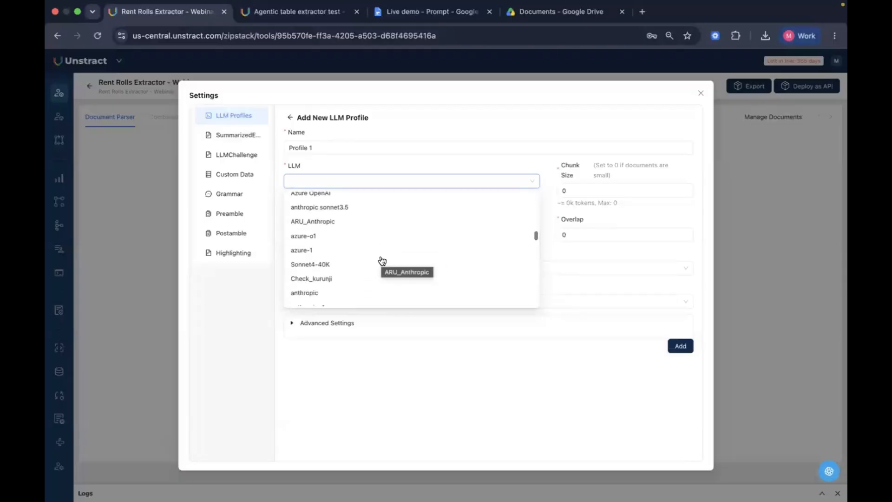
scroll(382, 261, "down", 5)
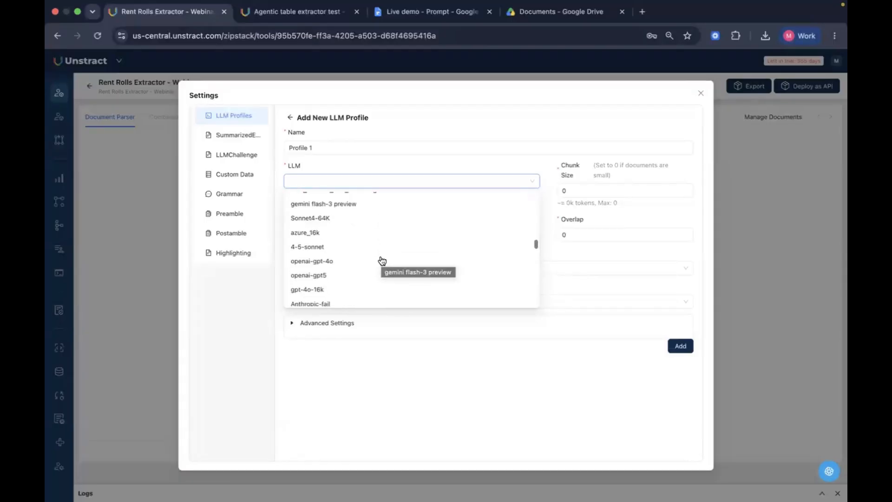
scroll(382, 261, "down", 3)
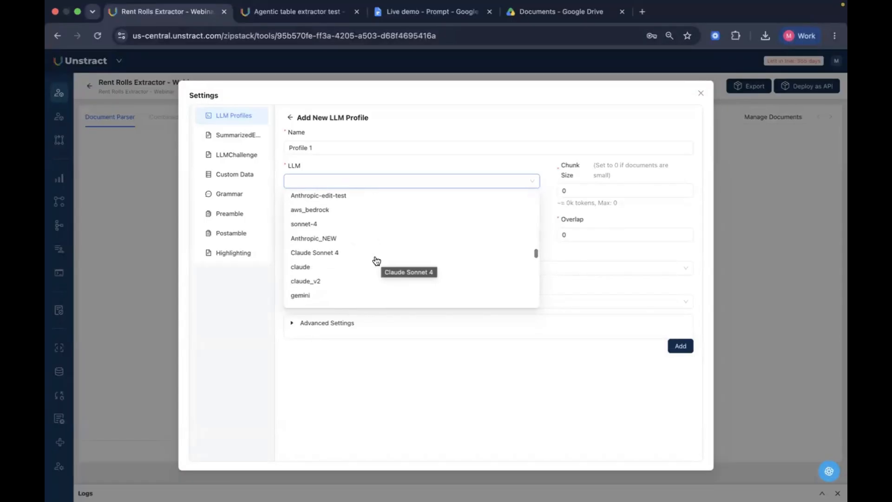
scroll(364, 268, "down", 4)
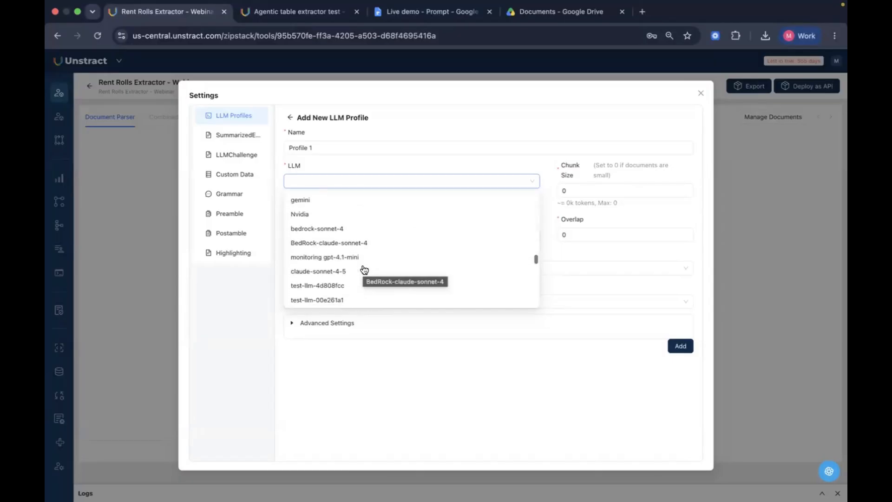
left_click(342, 258)
Step: Set the profile's vector database to qdrant1 and its embedding model to palm_embed
left_click(382, 237)
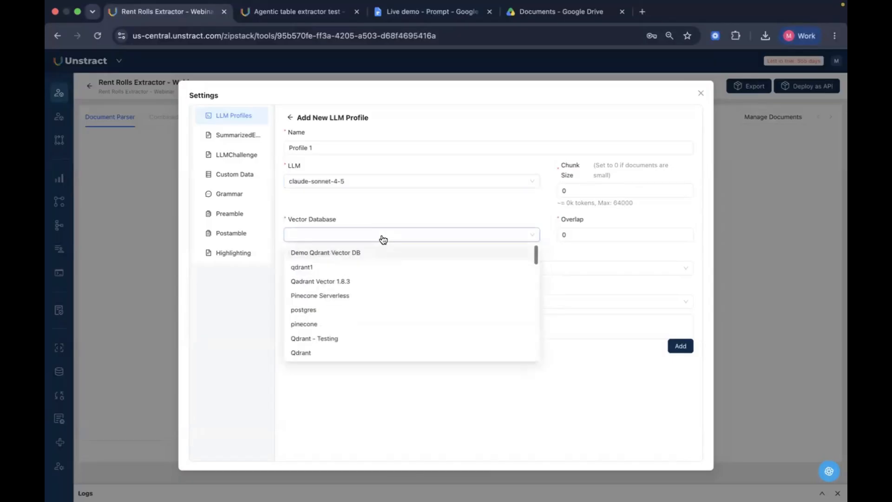
left_click(340, 272)
left_click(346, 273)
scroll(409, 351, "down", 3)
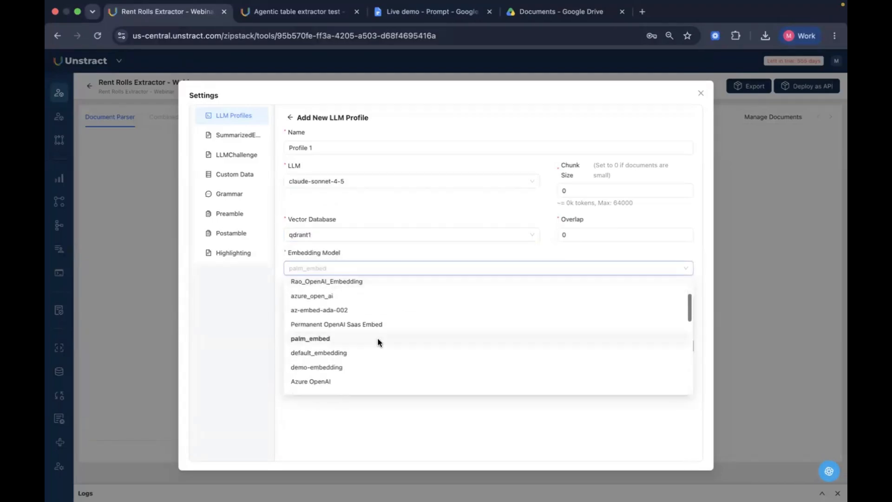
left_click(378, 339)
Step: Choose llm-whisperer-v2 as the profile's text extractor and add the profile to the project
left_click(365, 302)
scroll(400, 367, "down", 5)
scroll(400, 367, "up", 5)
scroll(400, 367, "down", 10)
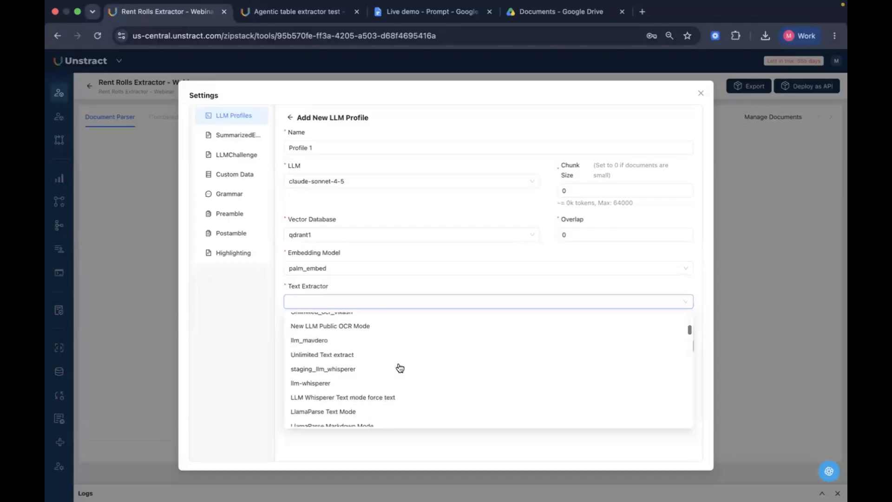
scroll(399, 367, "down", 2)
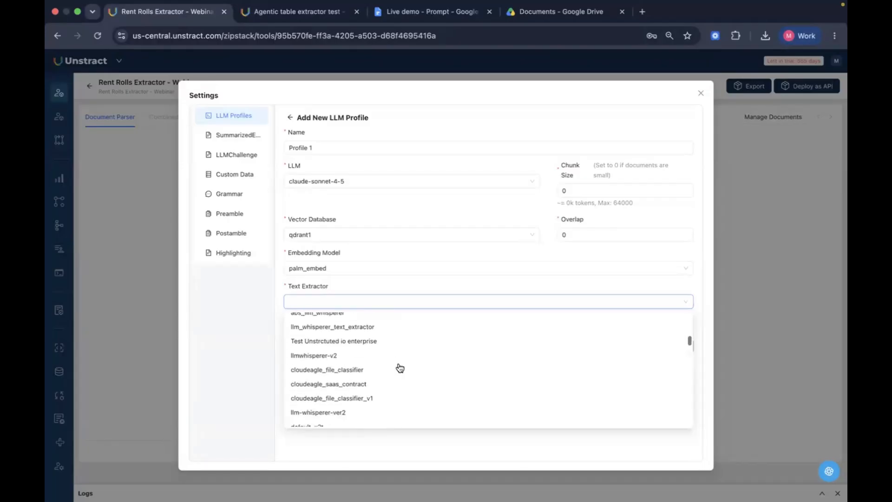
scroll(399, 367, "down", 4)
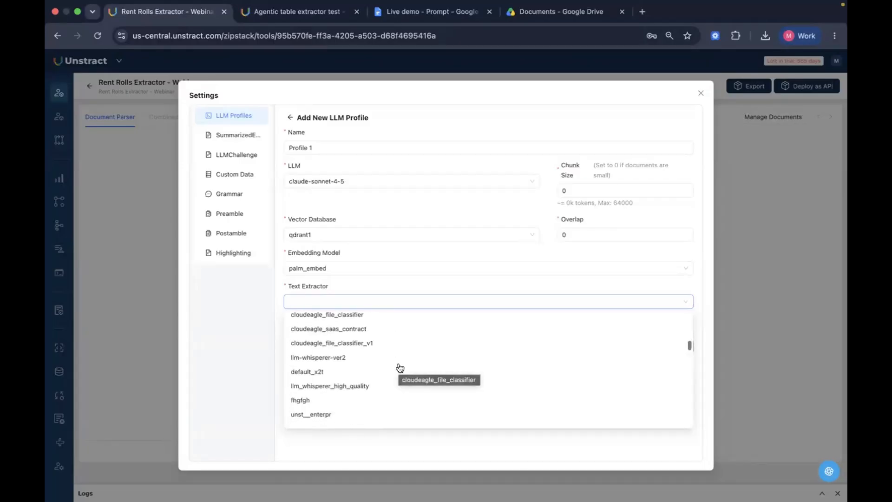
scroll(365, 341, "down", 6)
scroll(365, 341, "down", 3)
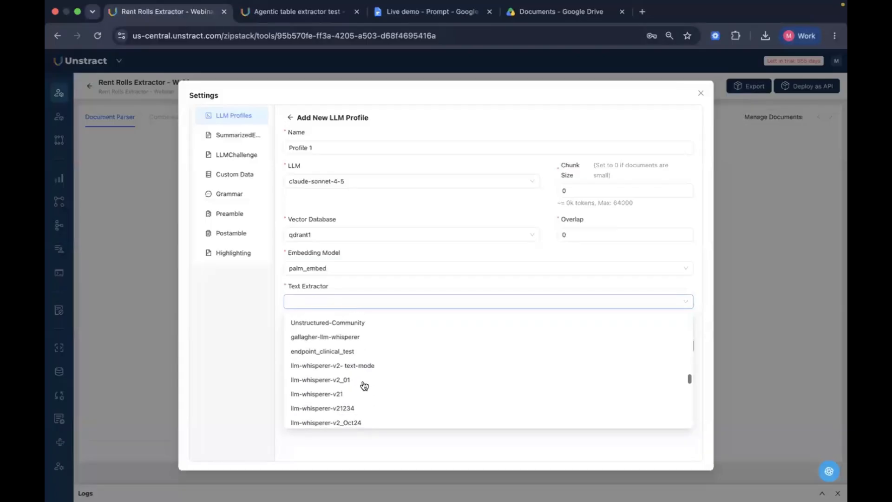
scroll(363, 414, "down", 2)
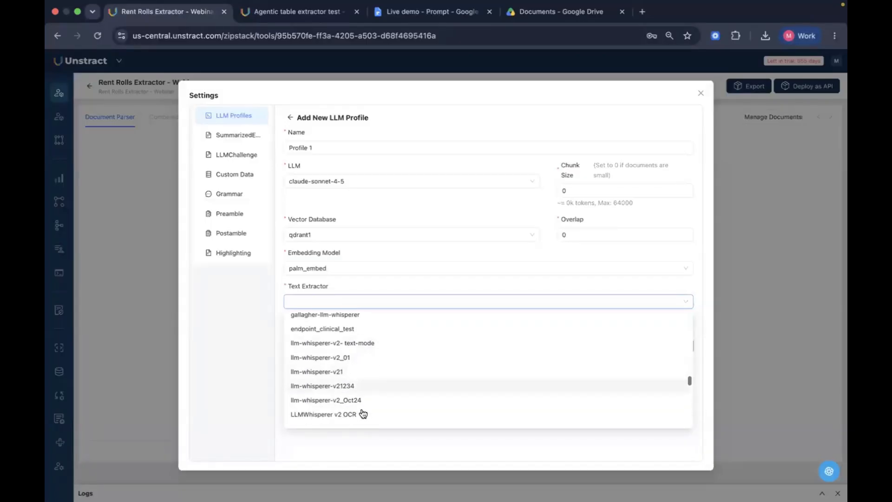
scroll(362, 414, "down", 5)
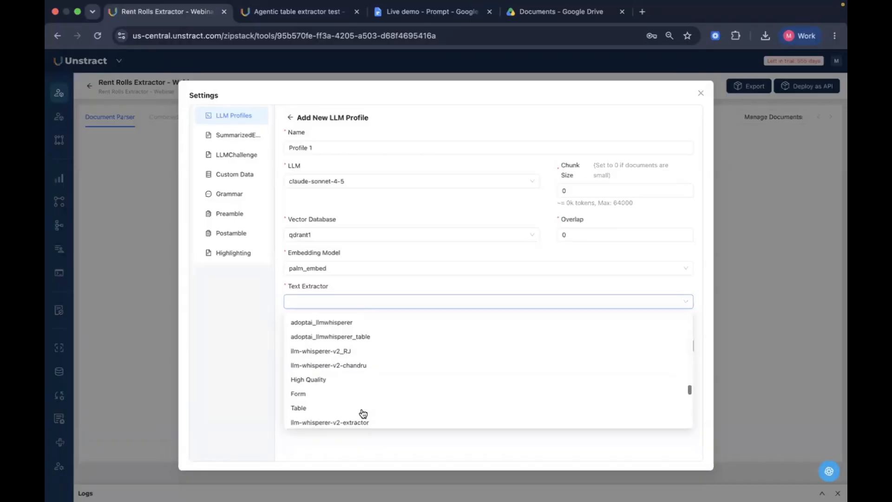
scroll(363, 413, "down", 4)
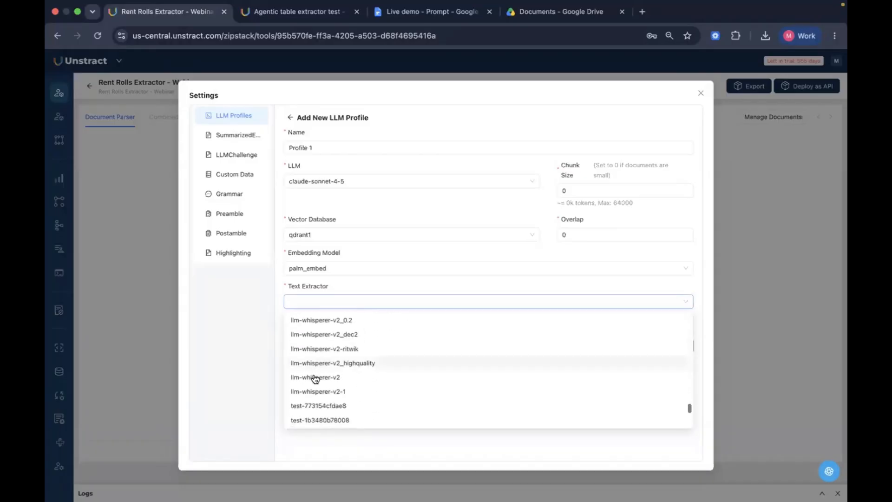
left_click(315, 377)
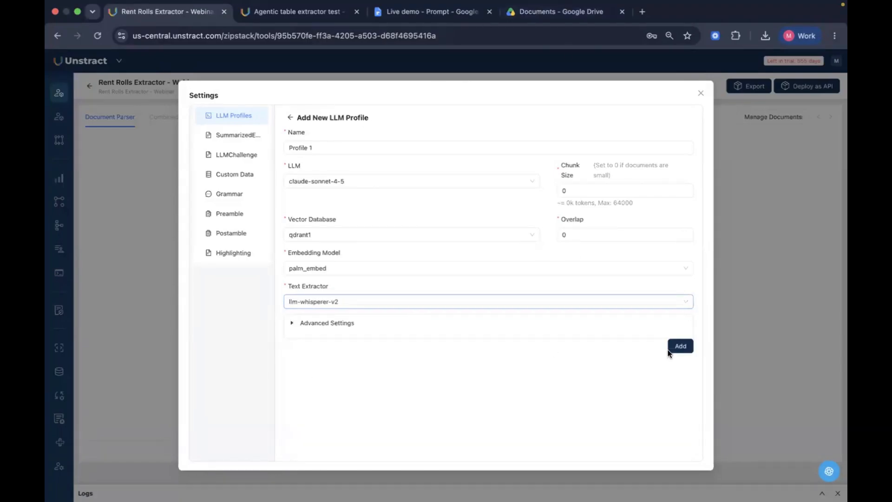
left_click(680, 346)
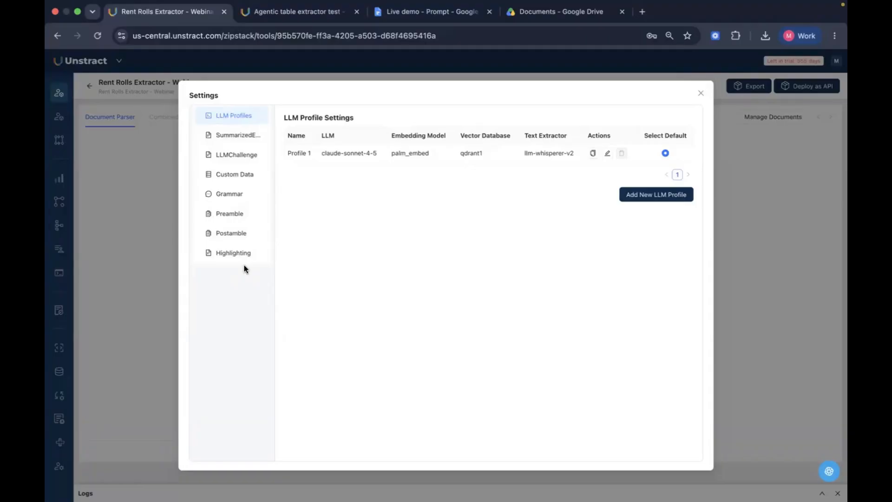
Step: Review the SummarizedExtraction, LLMChallenge and Custom Data settings, trying out VertexAI as the challenger LLM without saving it
left_click(257, 139)
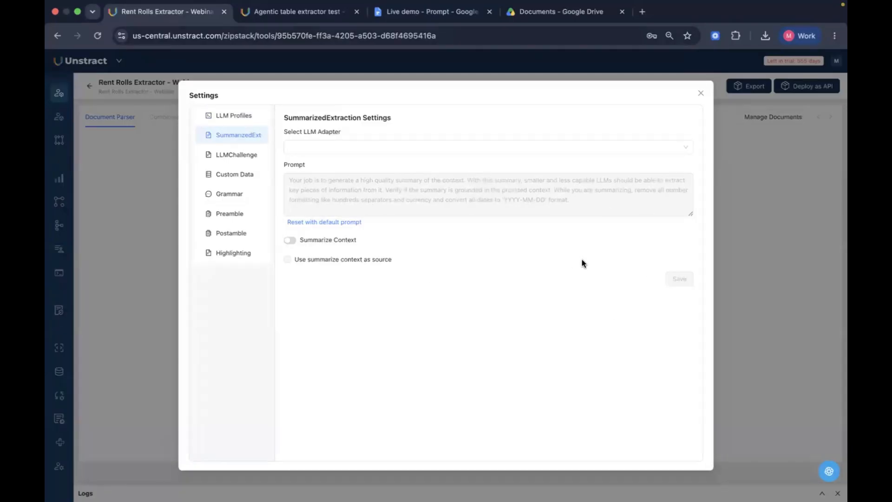
left_click(256, 158)
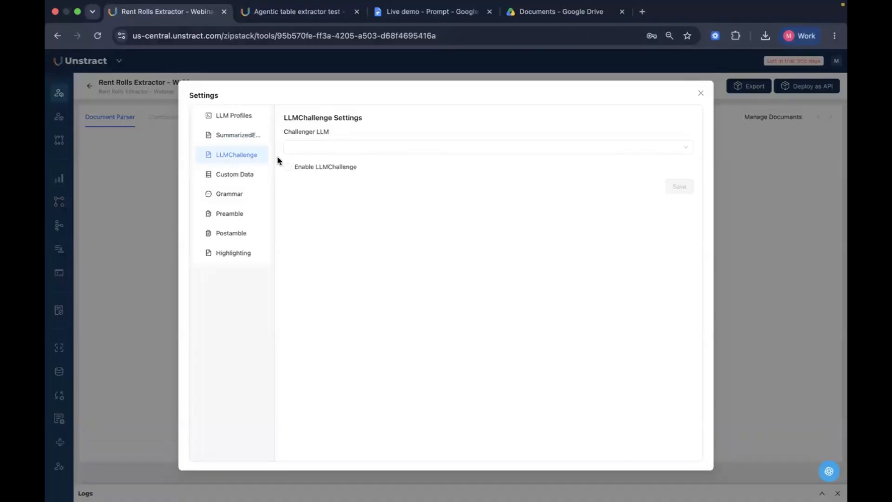
left_click(327, 149)
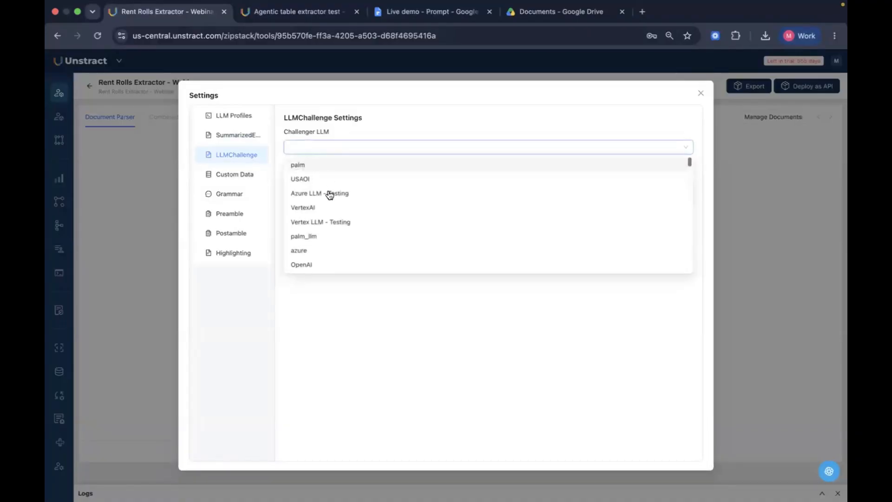
left_click(333, 208)
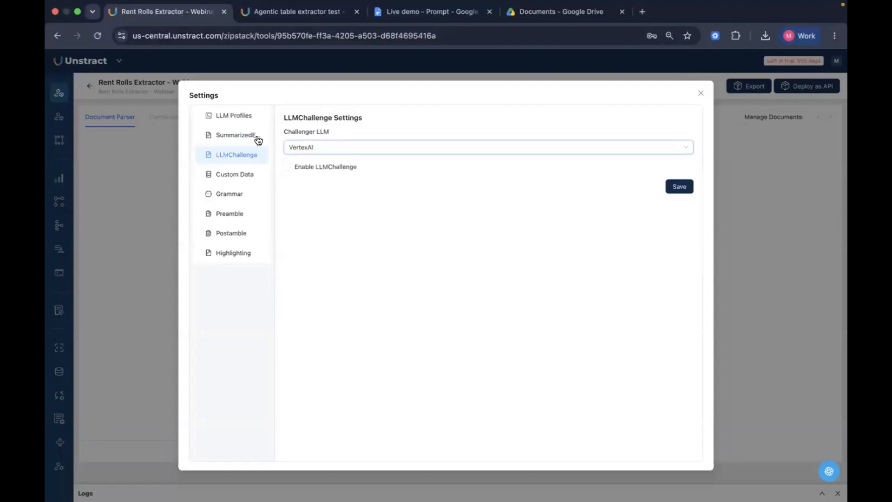
left_click(239, 116)
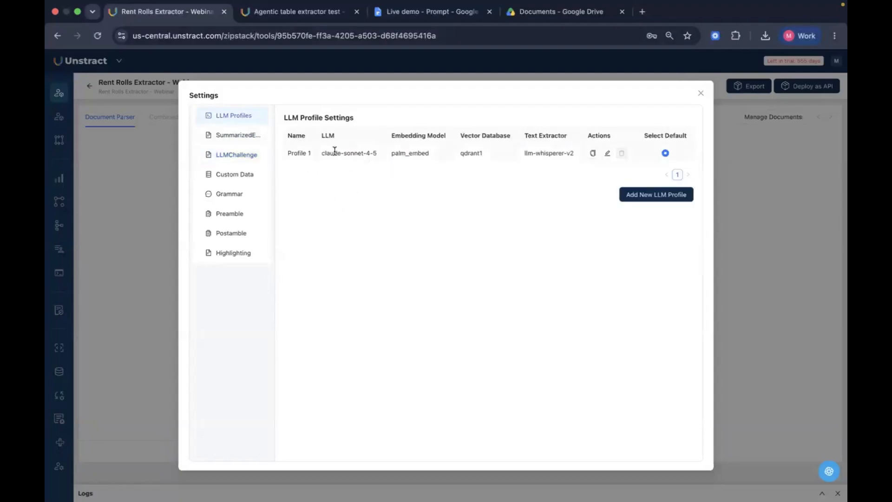
left_click(234, 158)
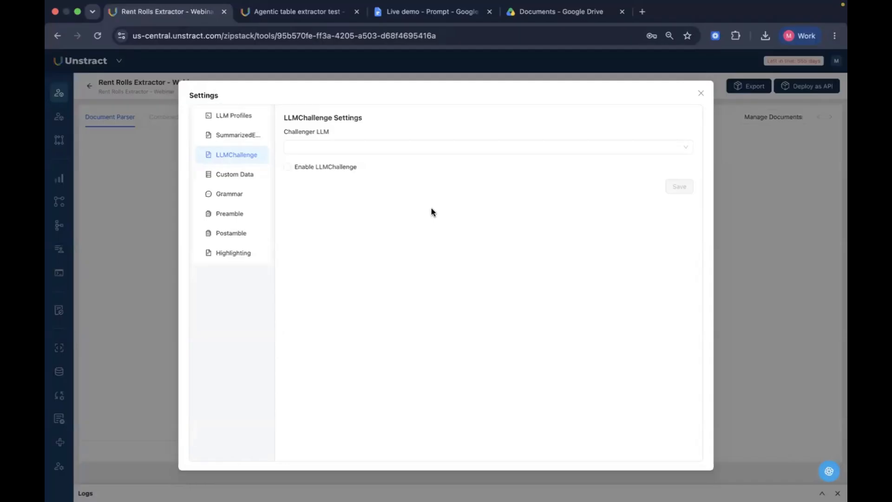
left_click(233, 181)
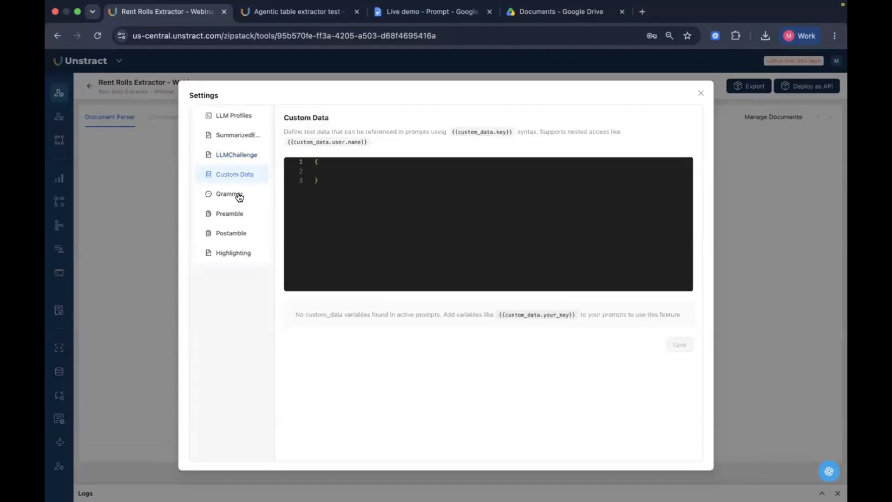
Step: In the Grammar settings, fill in a custom synonym row with the word "profit" and the synonym "gains"
left_click(239, 196)
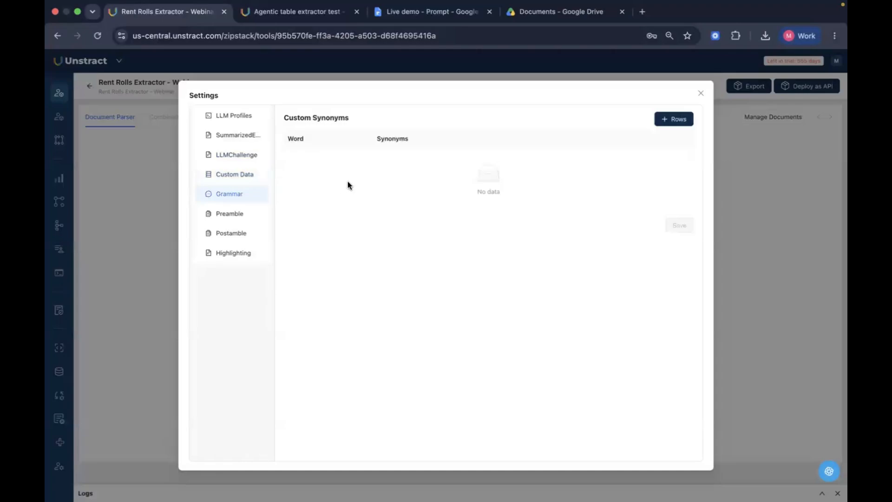
left_click(671, 121)
left_click(338, 156)
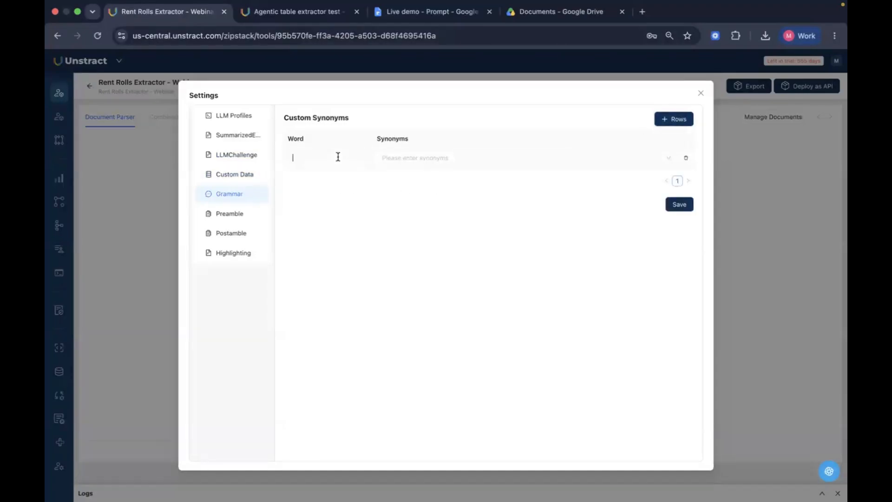
type("profit")
left_click(419, 158)
type("gains")
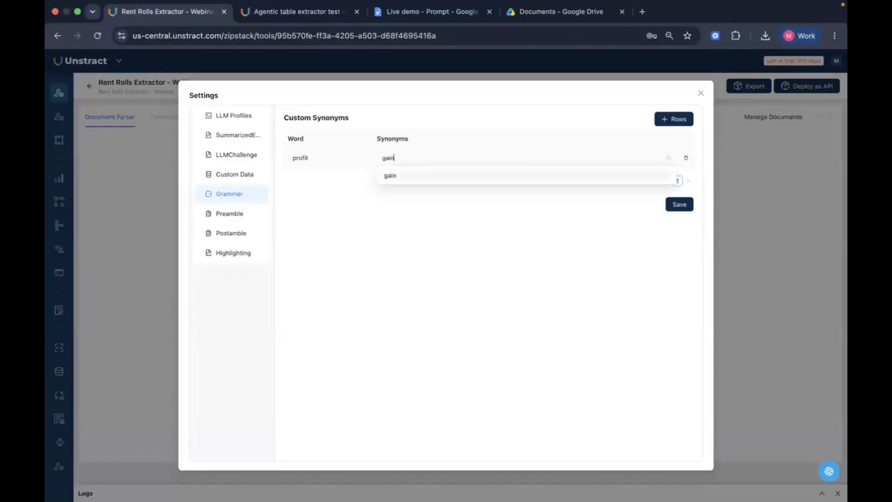
left_click(438, 176)
left_click(508, 224)
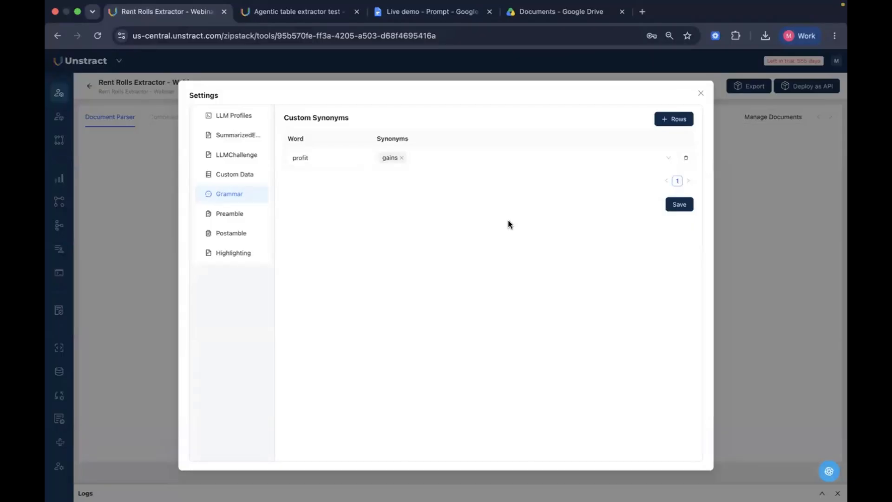
Step: Review the Preamble, Postamble, Highlighting and LLM Profiles settings, and close the project settings
left_click(246, 217)
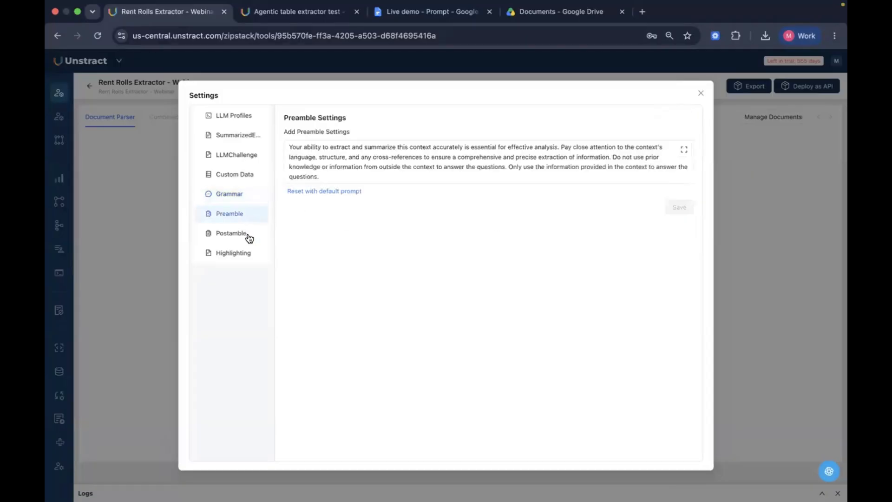
left_click(250, 237)
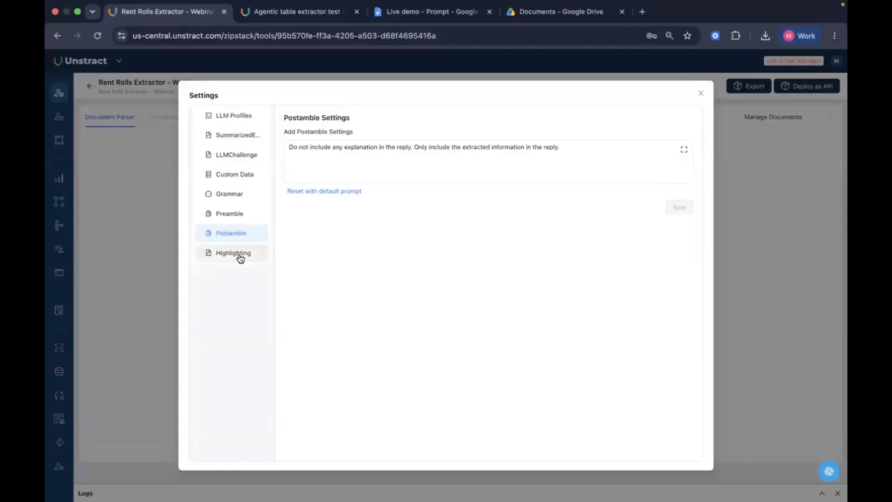
left_click(239, 254)
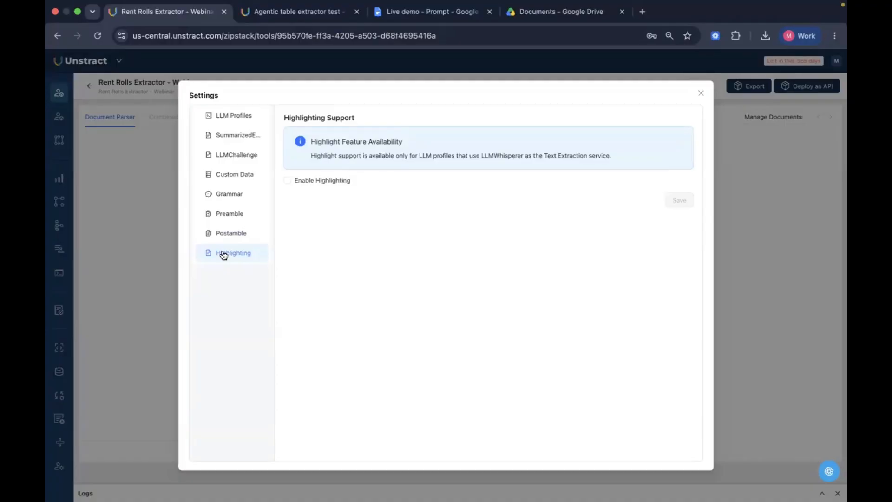
left_click(241, 124)
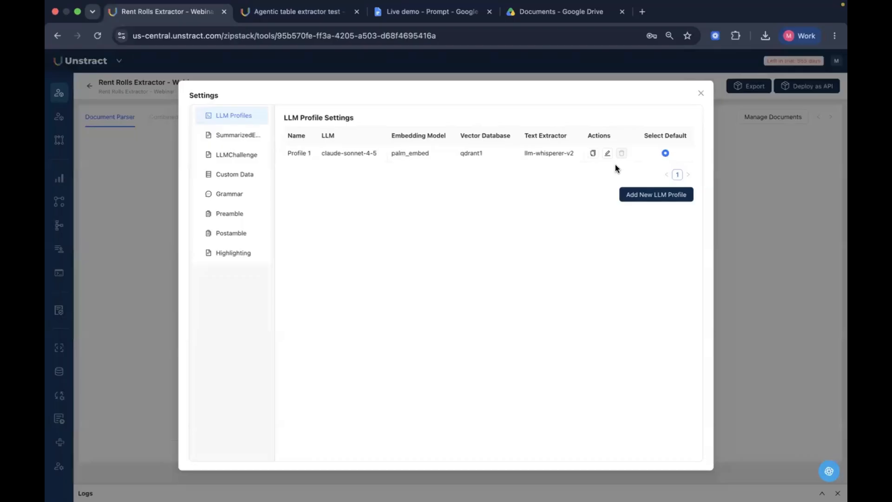
left_click(701, 93)
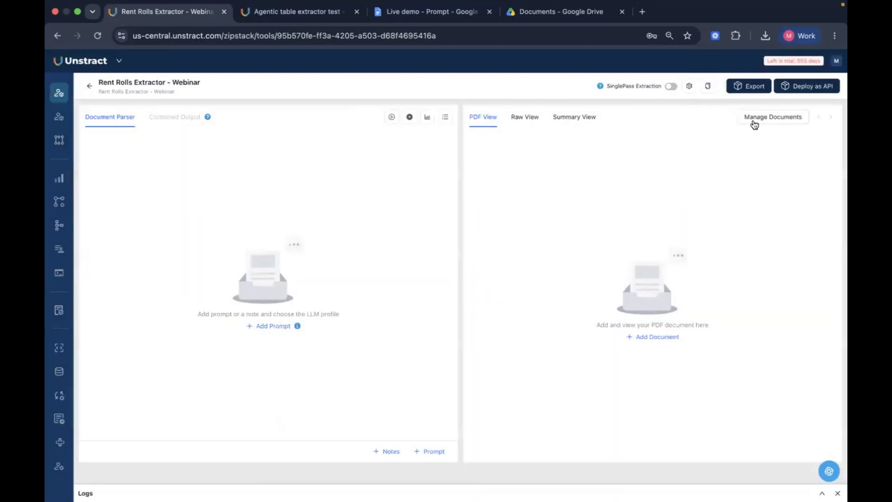
Step: Upload rent_roll_sh_new (1).pdf from Downloads to the project's documents and index it for the raw view
left_click(753, 121)
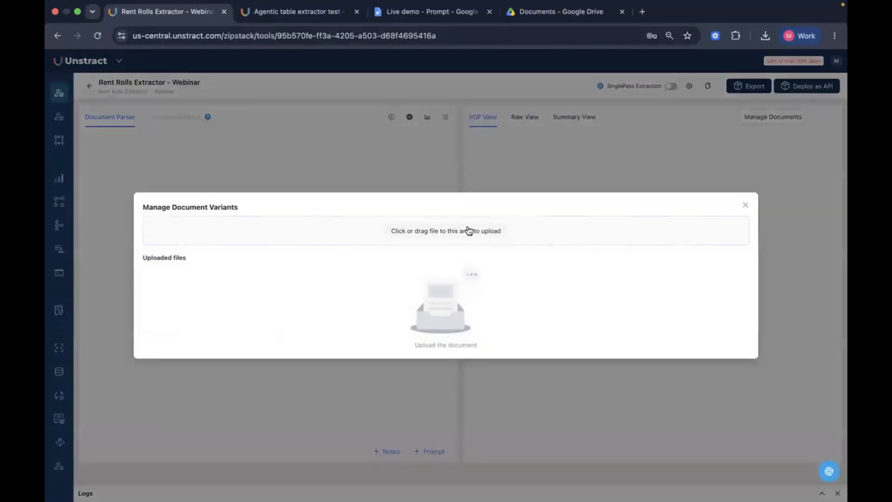
left_click(381, 231)
left_click(370, 272)
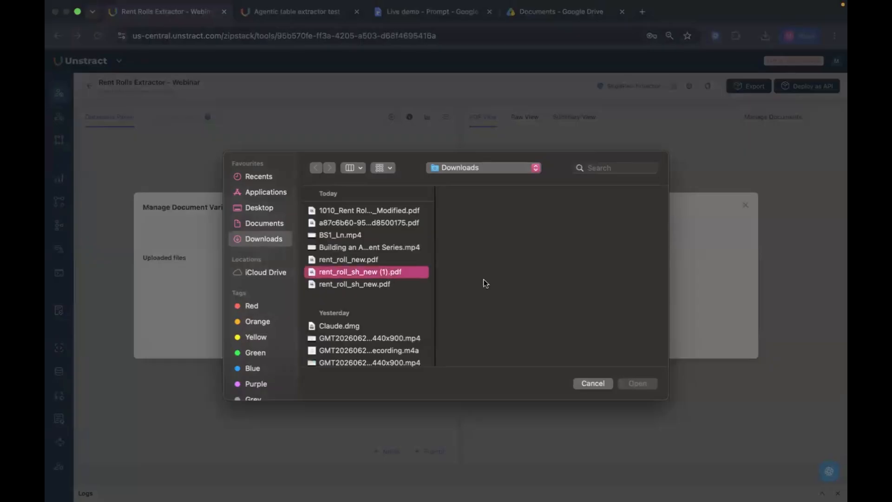
left_click(635, 385)
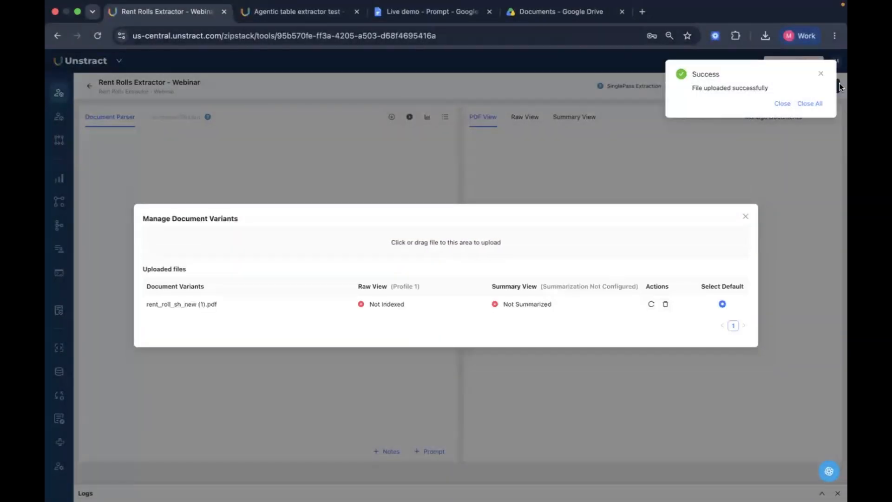
left_click(780, 104)
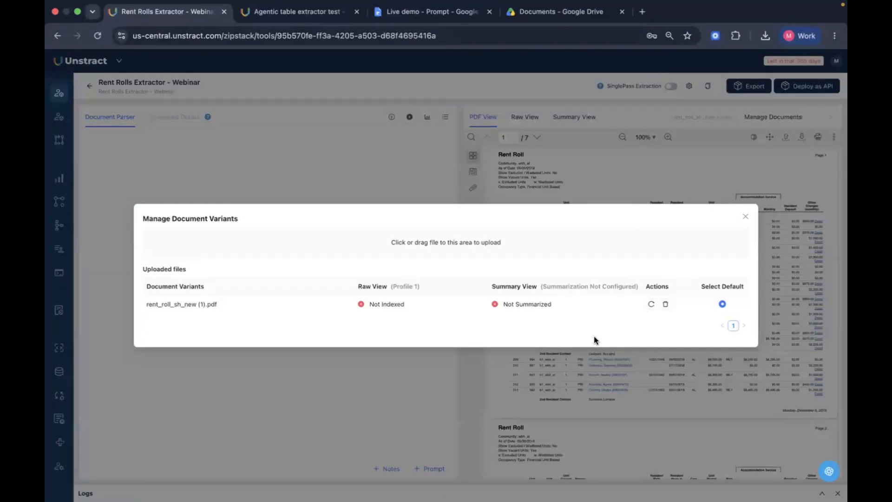
left_click(647, 304)
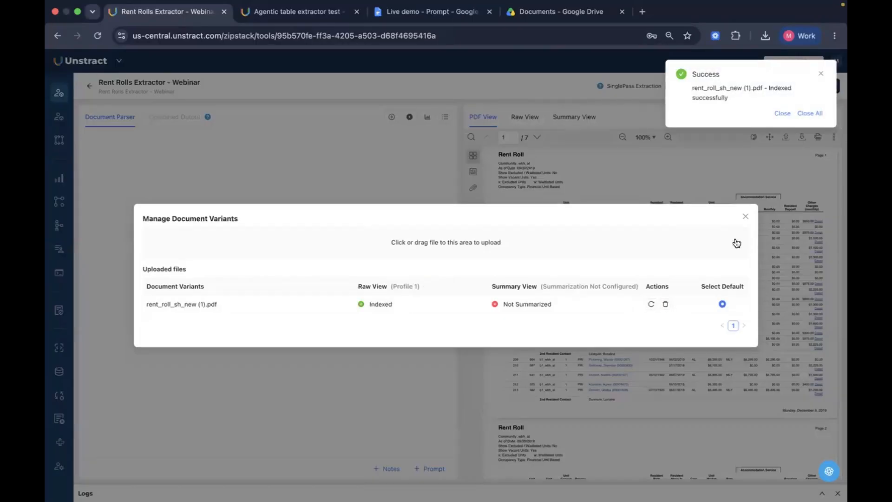
left_click(745, 217)
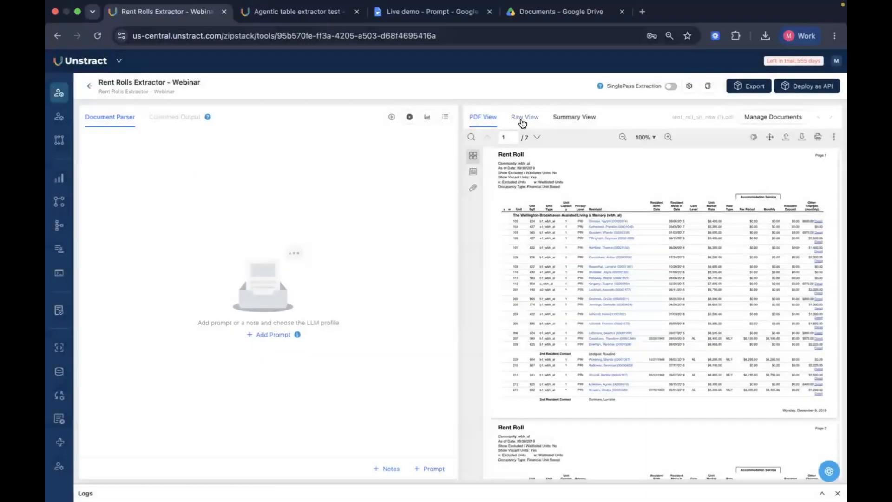
Step: Compare the extracted raw text of the rent roll with the original PDF, examining all table columns across its width
left_click(523, 120)
scroll(655, 291, "right", 6)
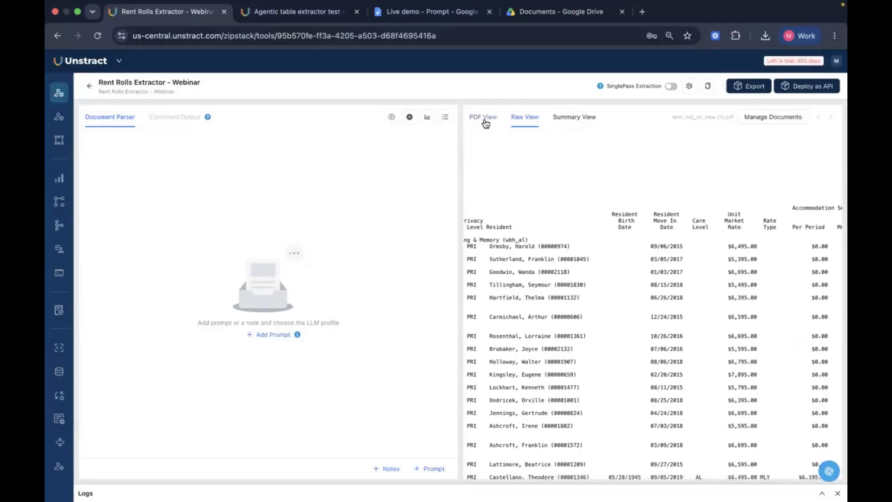
left_click(483, 118)
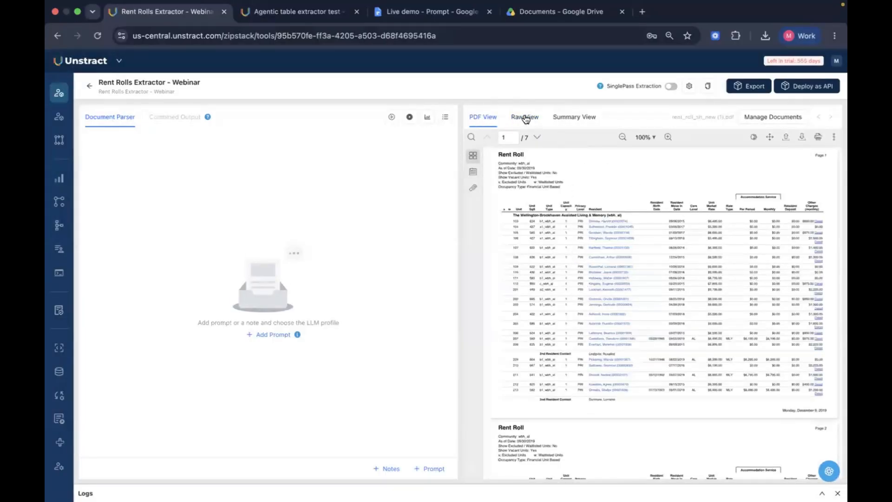
left_click(525, 118)
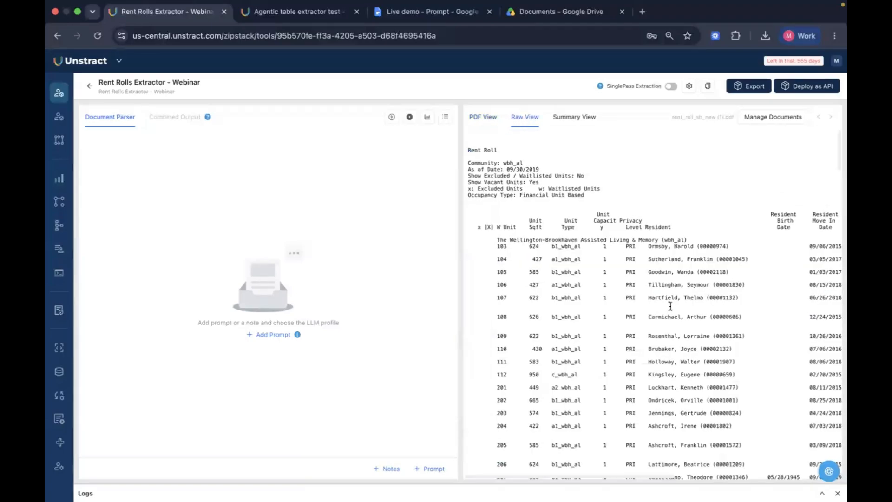
scroll(670, 306, "right", 6)
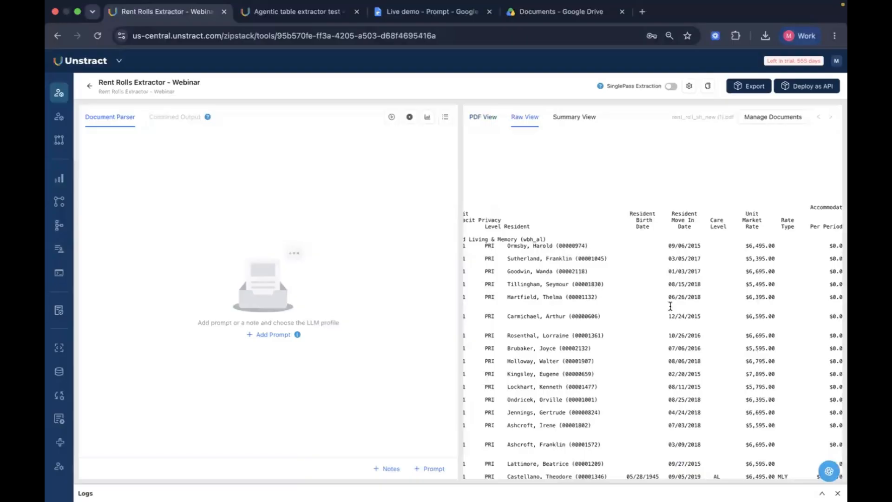
scroll(670, 306, "right", 5)
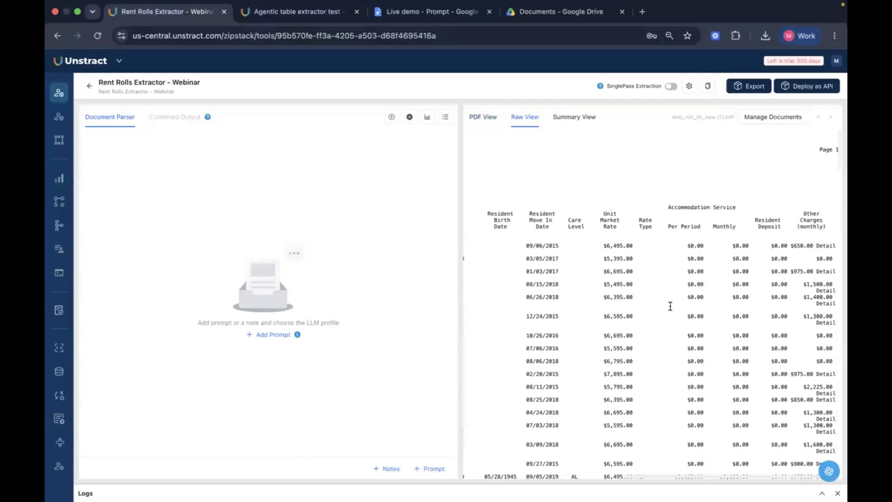
scroll(671, 306, "left", 10)
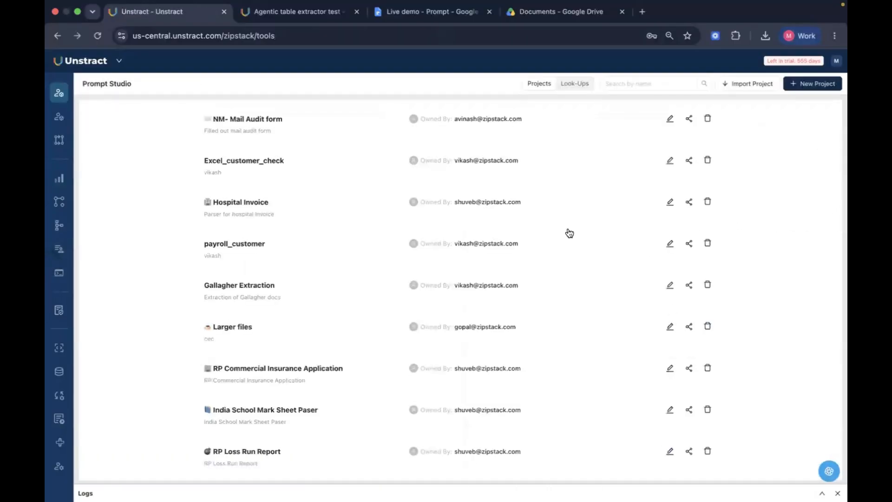
Step: Search the Prompt Studio projects for "rent" and reopen the Rent Rolls Extractor - Webinar project
left_click(646, 82)
type("re")
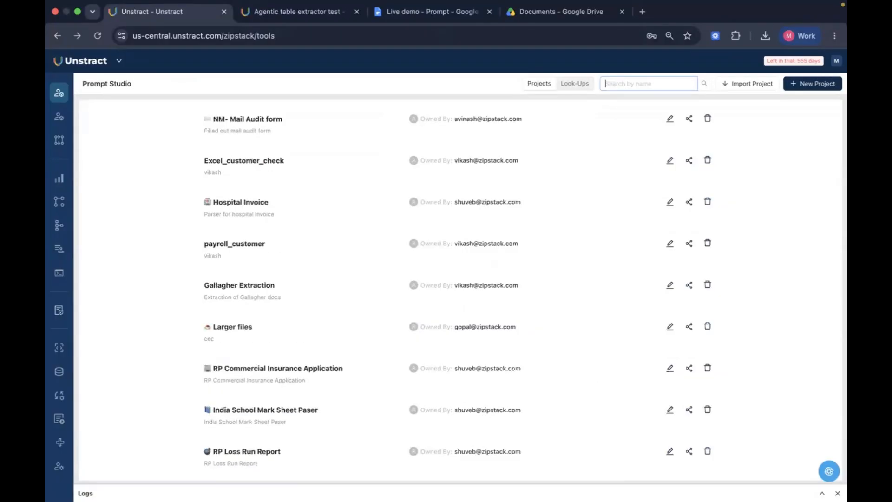
type("nt")
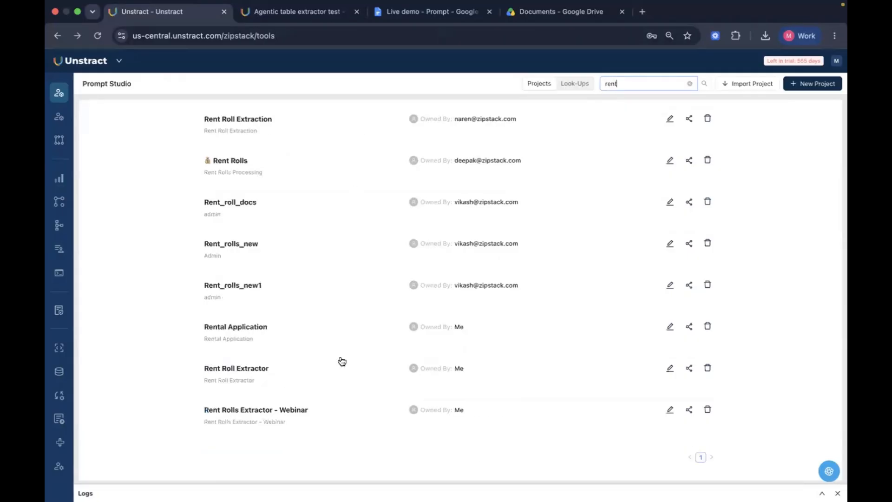
left_click(289, 410)
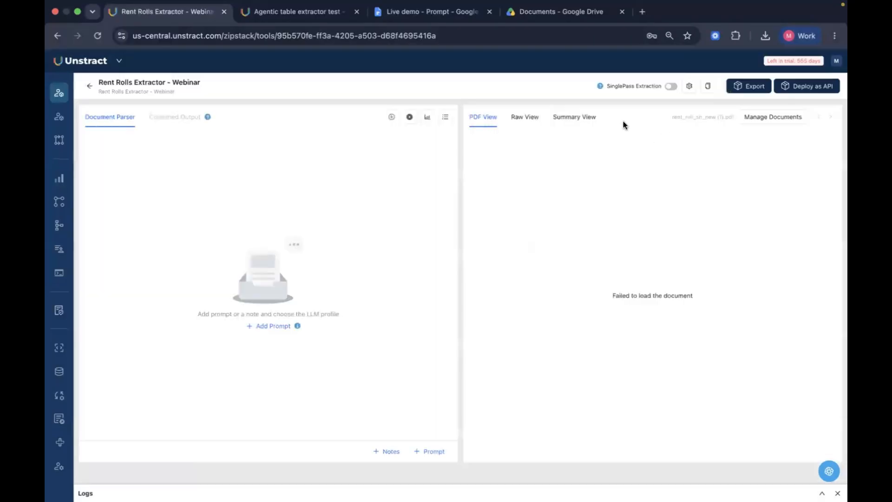
Step: Examine the rent roll's raw text across its first pages and return to the PDF view
left_click(520, 117)
scroll(647, 307, "down", 10)
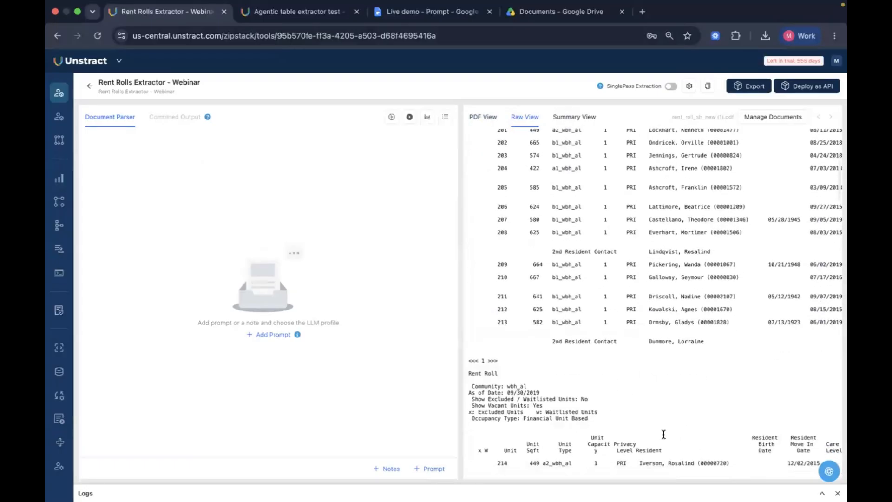
scroll(620, 325, "down", 8)
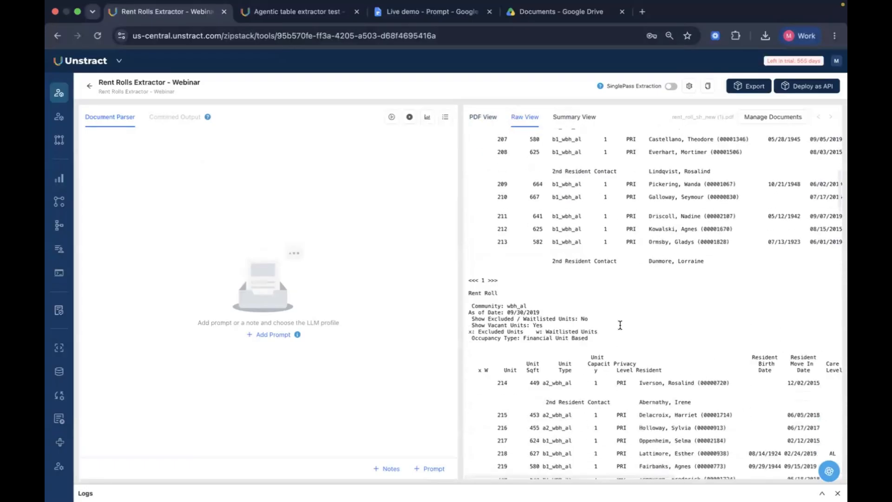
scroll(620, 325, "up", 10)
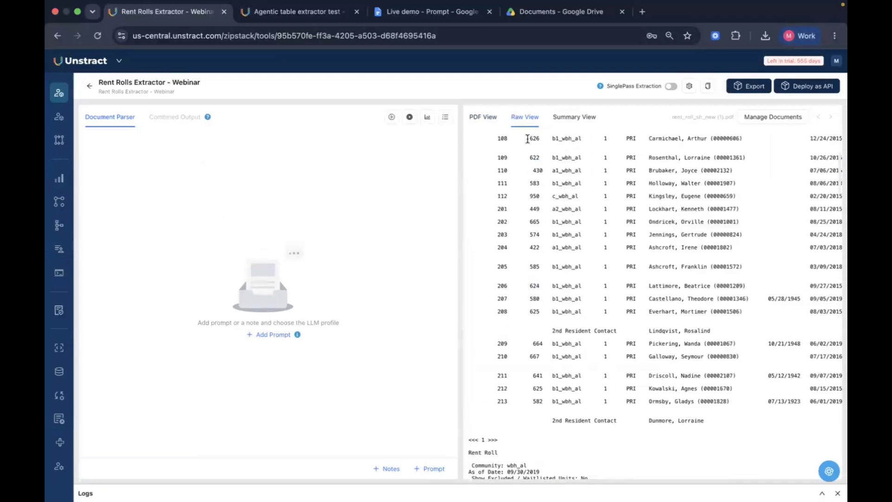
left_click(485, 119)
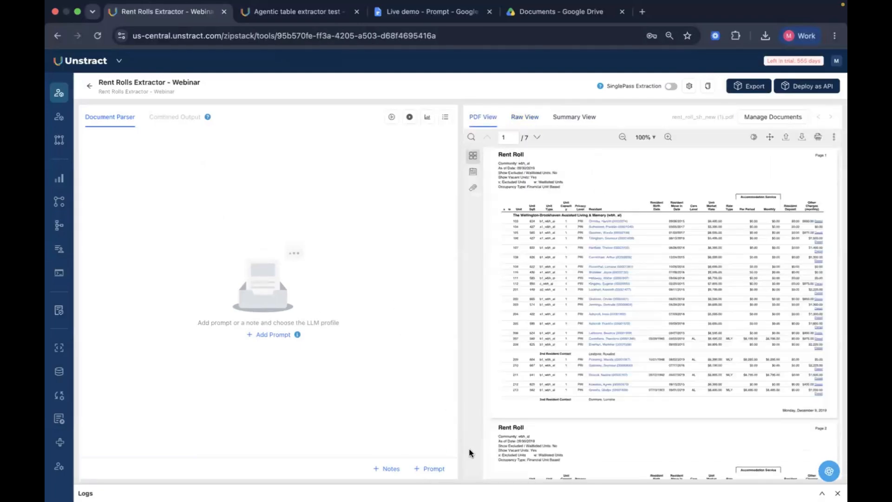
Step: Add a prompt to the Rent Rolls Extractor and fill it with the full text copied from the Live demo - Prompt Google Doc
left_click(433, 469)
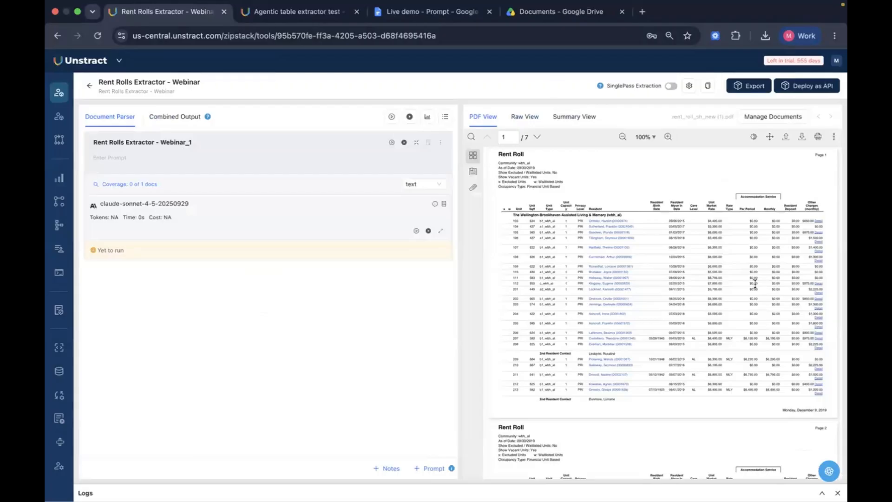
left_click(195, 158)
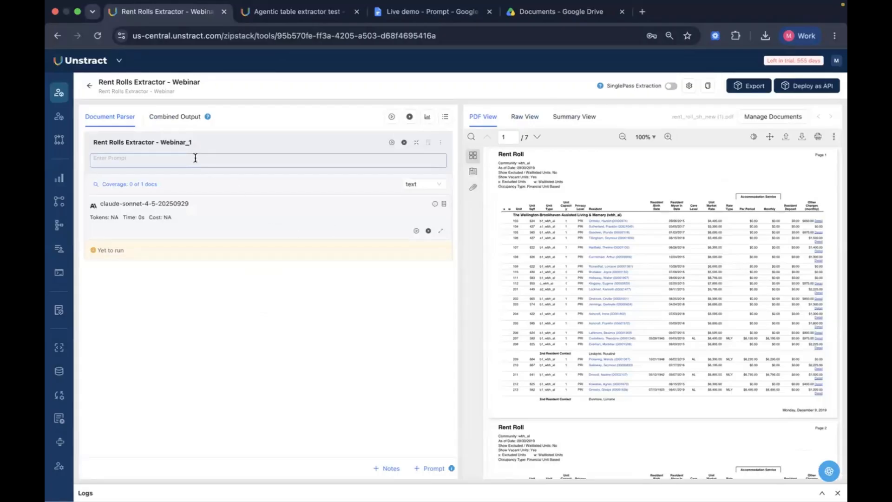
left_click(442, 12)
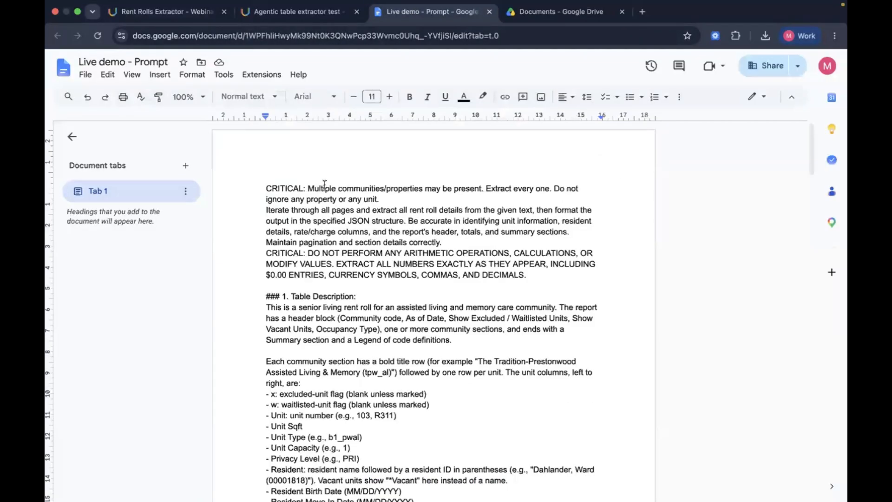
key("super+a")
key("super+c")
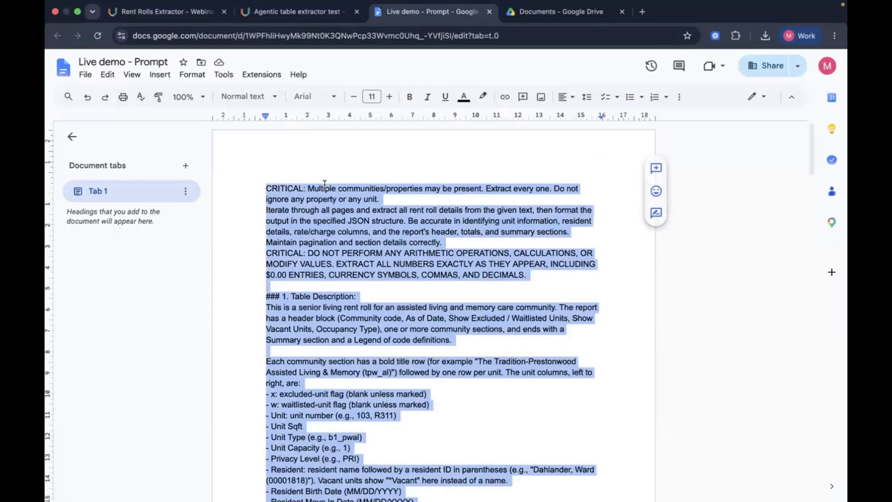
left_click(324, 185)
left_click(279, 11)
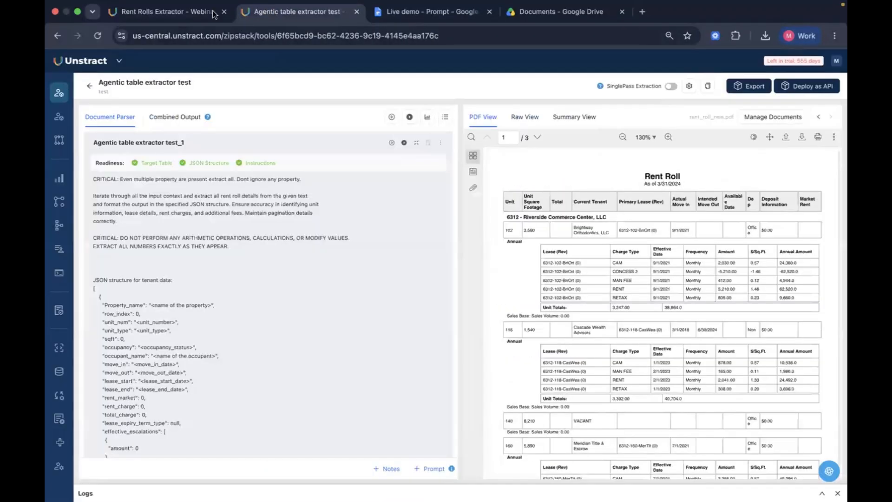
left_click(175, 9)
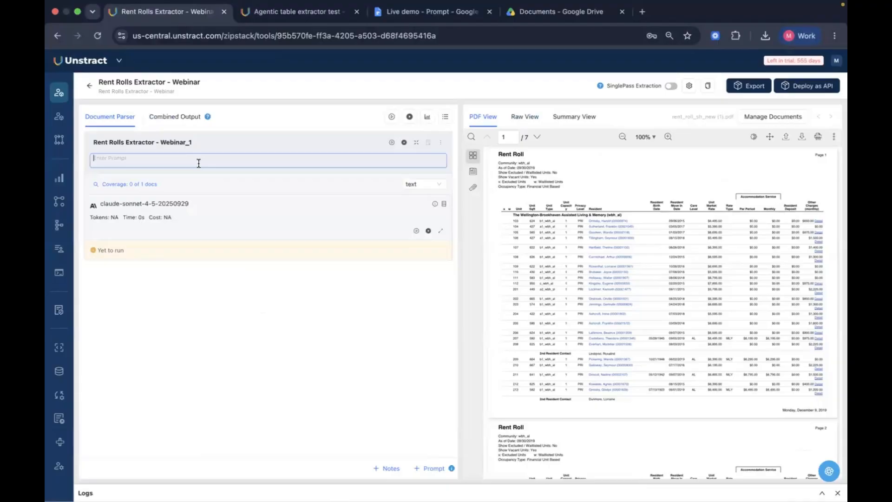
key("super+v")
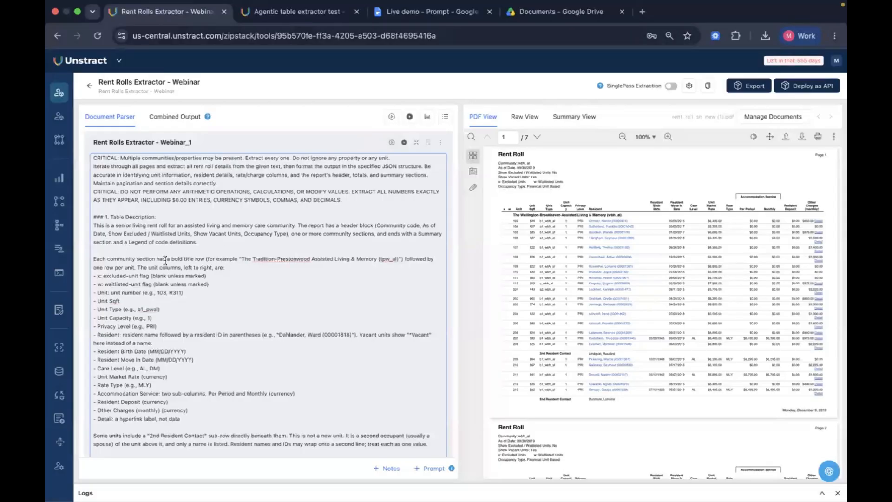
Step: Examine the pasted prompt's table description, output JSON structure and numbered extraction instructions
scroll(249, 253, "down", 3)
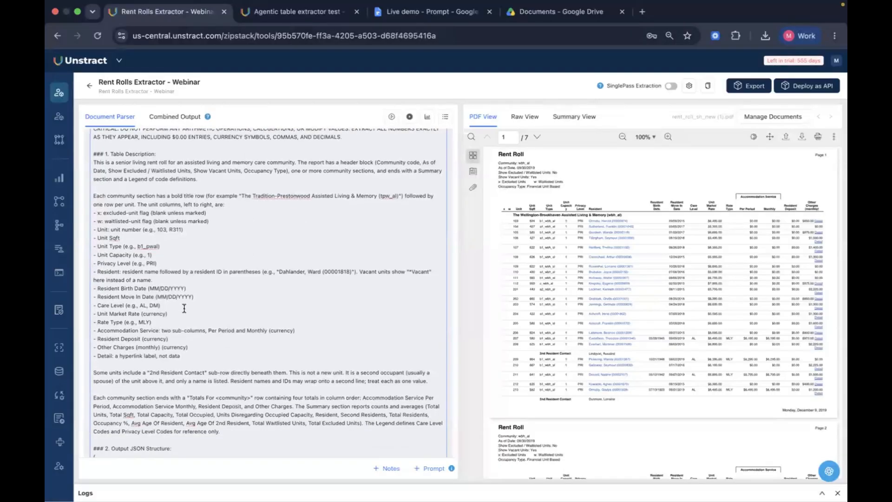
scroll(202, 325, "down", 9)
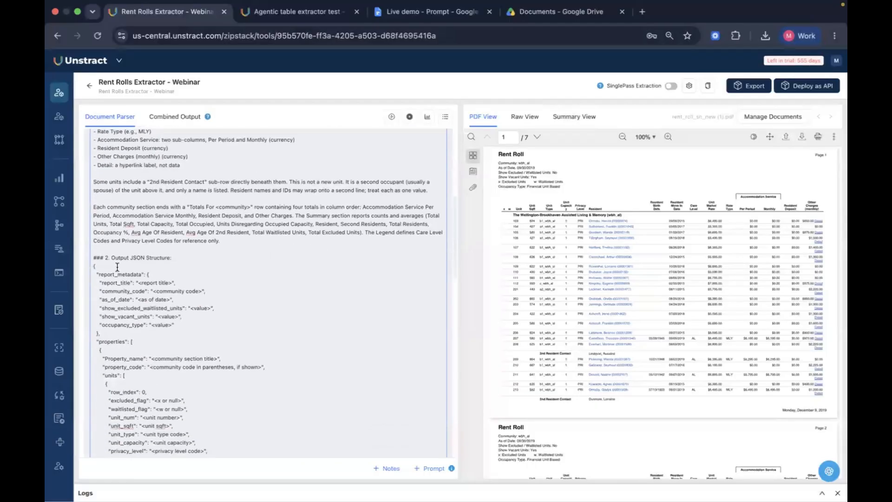
left_click_drag(107, 265, 184, 370)
left_click(184, 356)
scroll(184, 356, "down", 4)
scroll(278, 370, "down", 5)
scroll(279, 370, "down", 17)
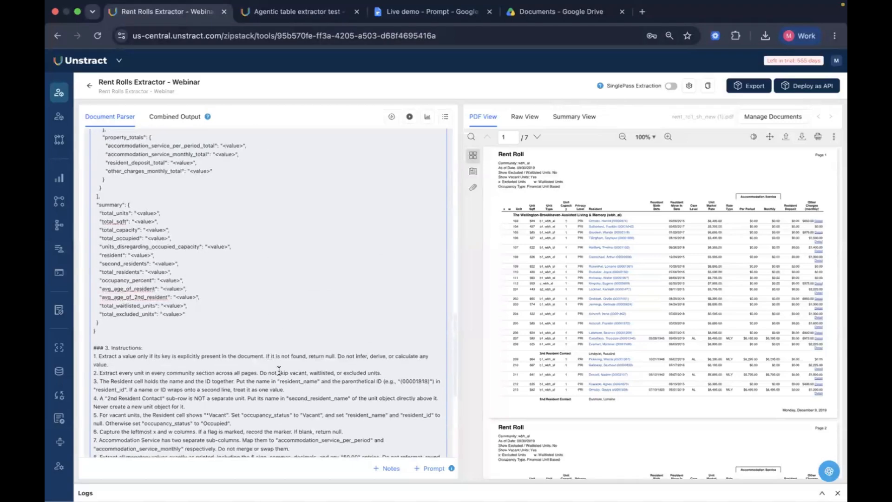
scroll(279, 370, "down", 4)
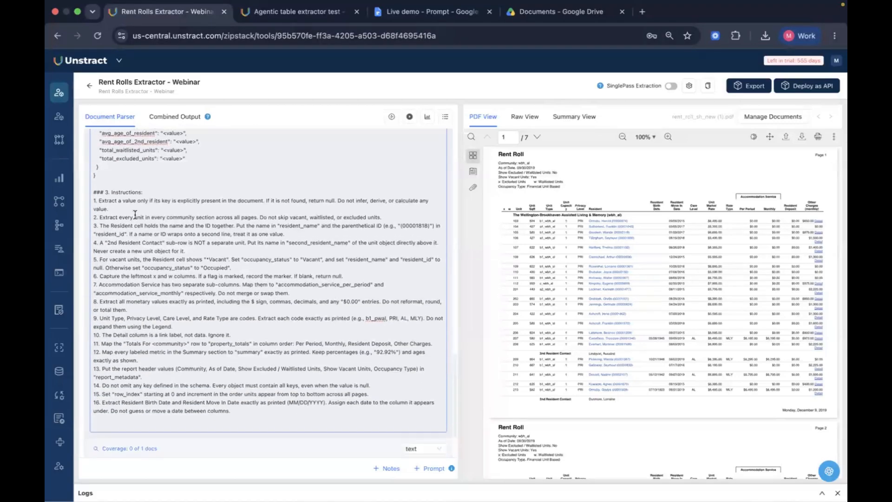
left_click_drag(95, 200, 206, 241)
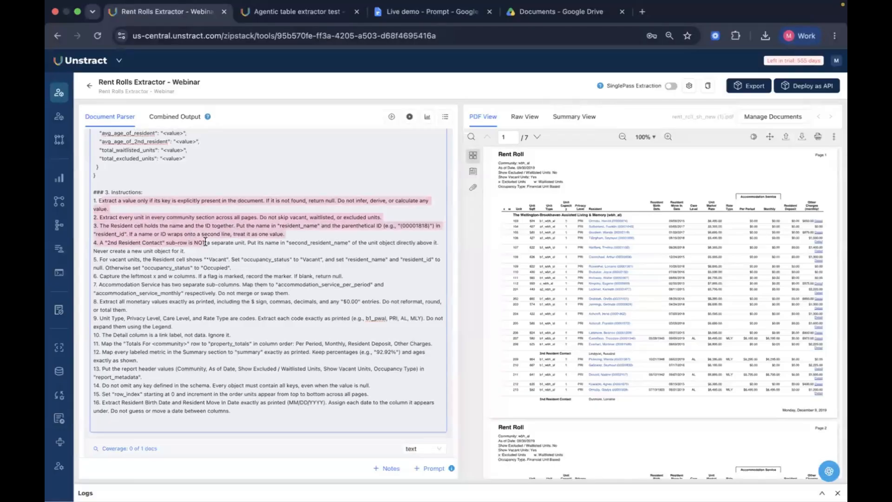
left_click(205, 242)
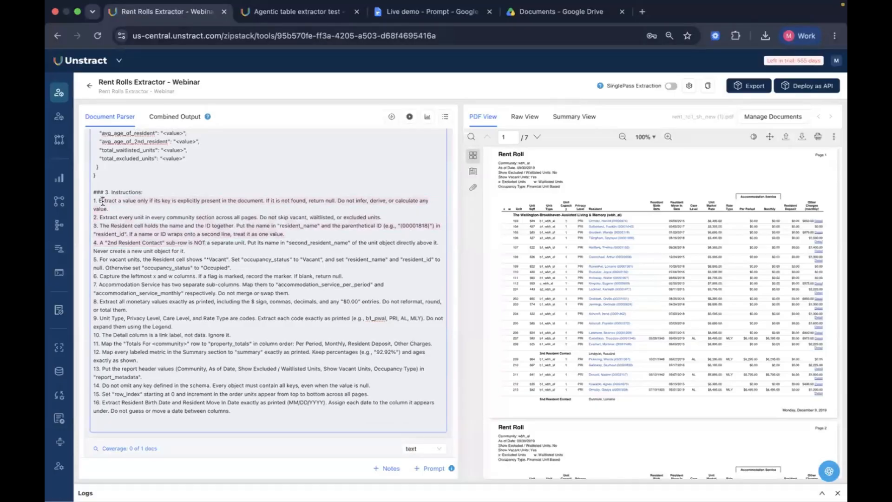
left_click_drag(100, 200, 120, 209)
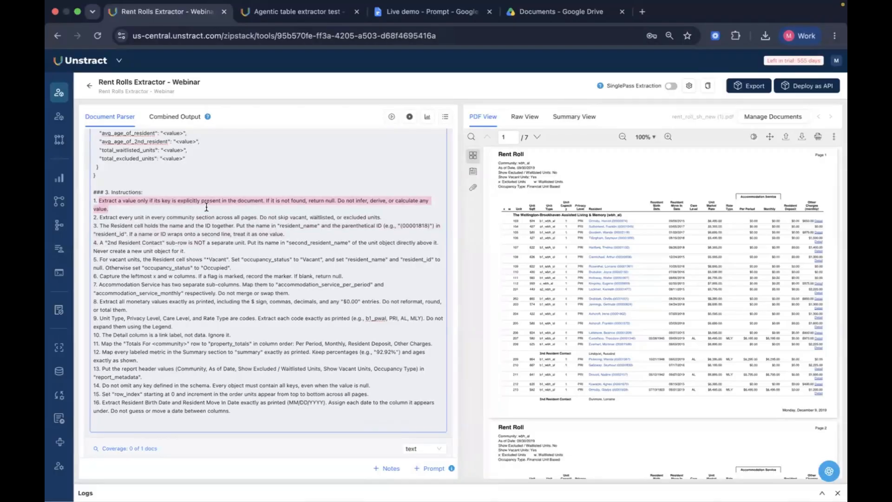
left_click(121, 217)
left_click_drag(154, 214, 271, 219)
left_click(273, 218)
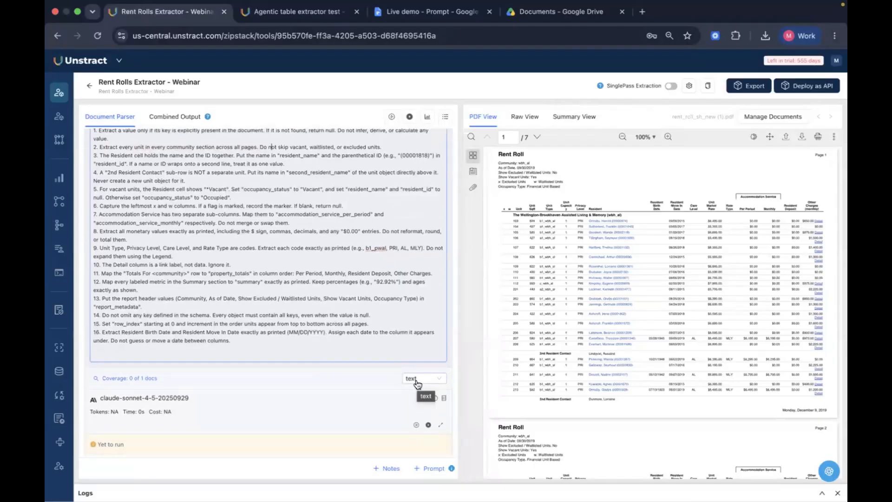
Step: Set the prompt's output type to agentic table, open its extraction settings and dismiss the error notice
left_click(417, 381)
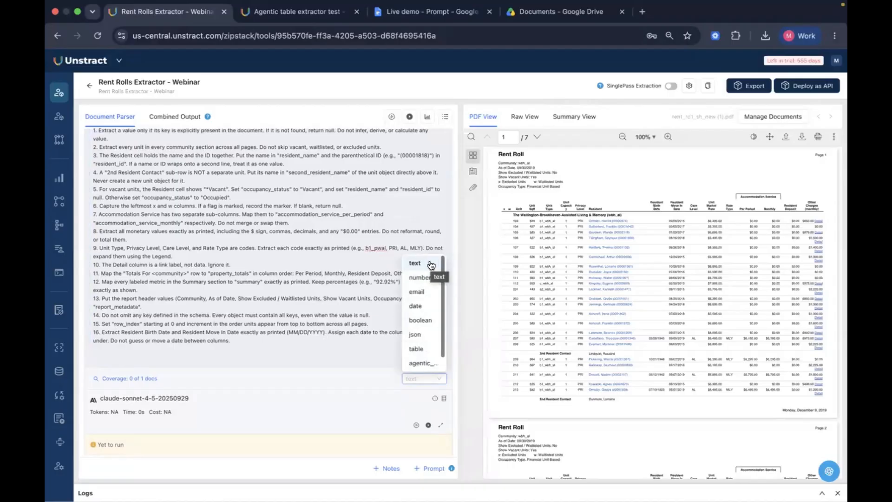
left_click(425, 362)
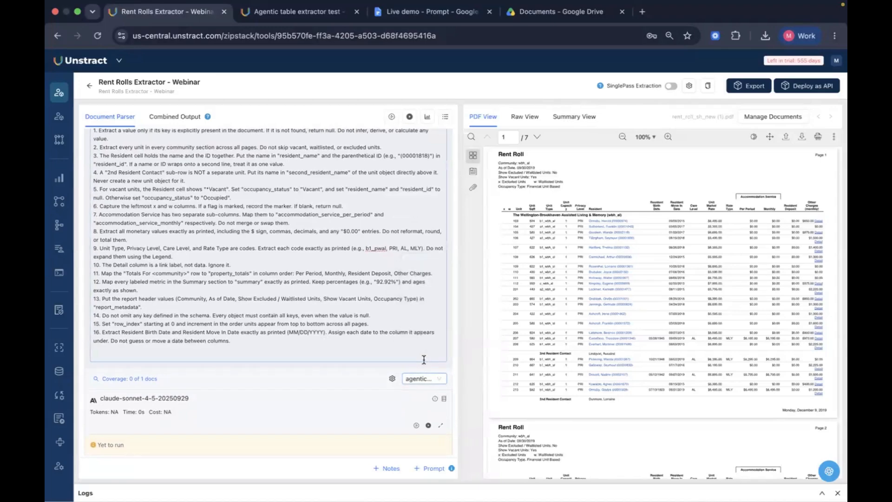
left_click(393, 379)
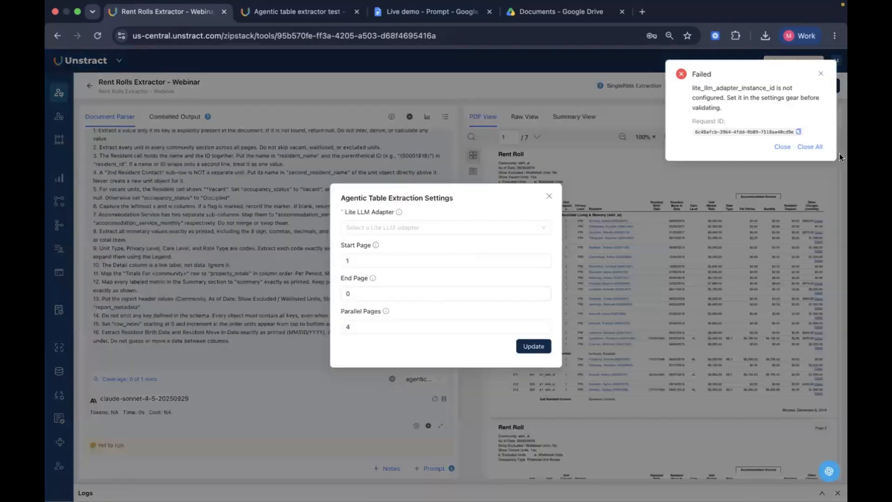
left_click(784, 147)
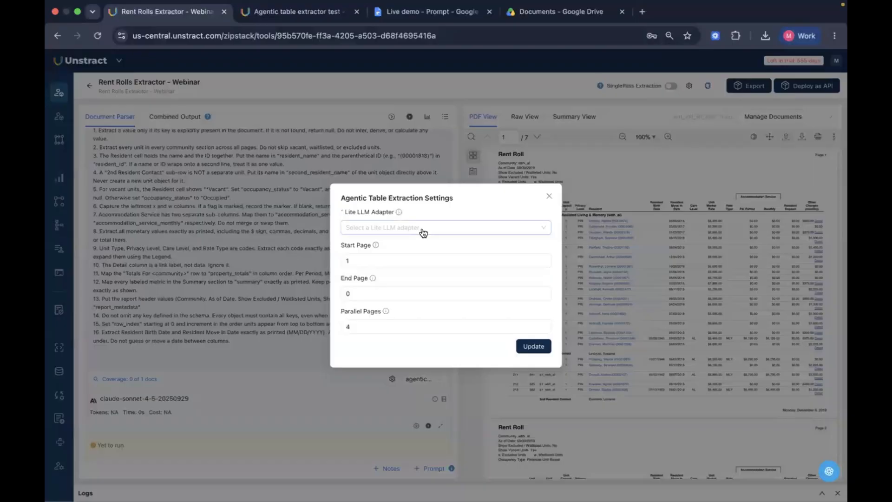
Step: Choose sonnet 4.6 as the Lite LLM adapter in the agentic table extraction settings and save them
mouse_move(399, 211)
left_click(413, 227)
scroll(441, 304, "down", 1)
scroll(444, 306, "down", 10)
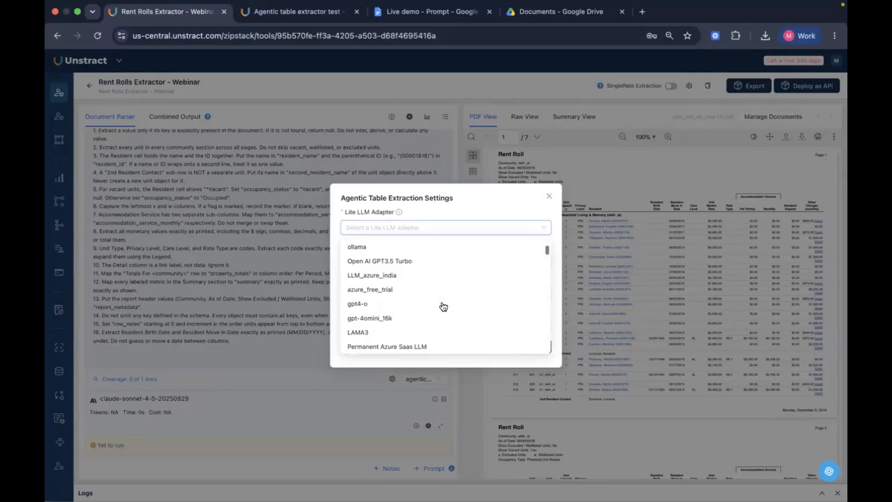
scroll(443, 306, "down", 5)
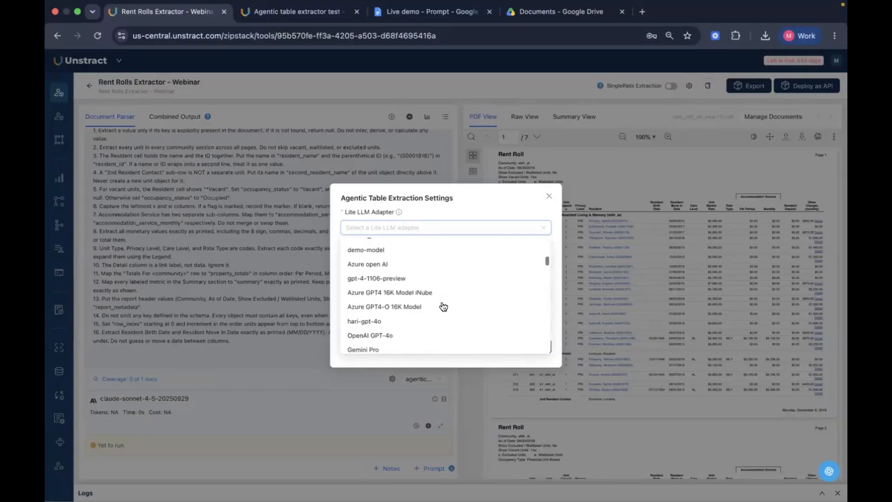
scroll(443, 306, "down", 2)
scroll(443, 307, "down", 5)
scroll(443, 306, "down", 2)
scroll(443, 306, "down", 6)
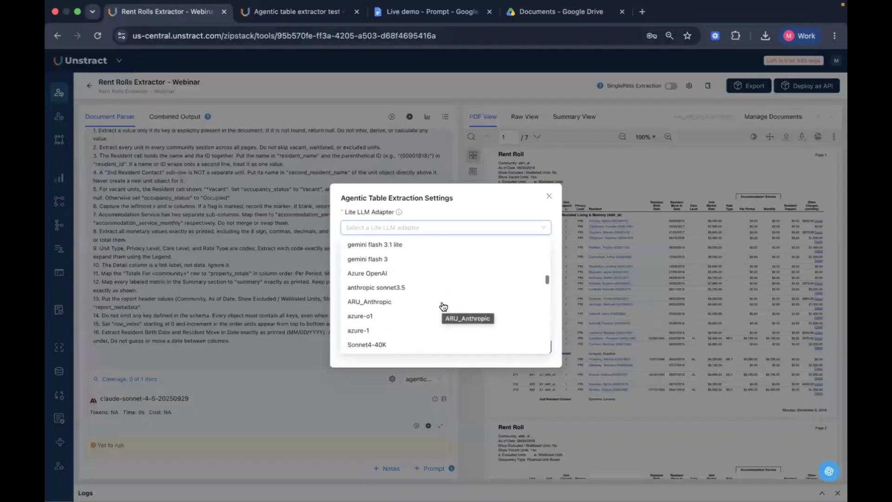
scroll(444, 306, "down", 7)
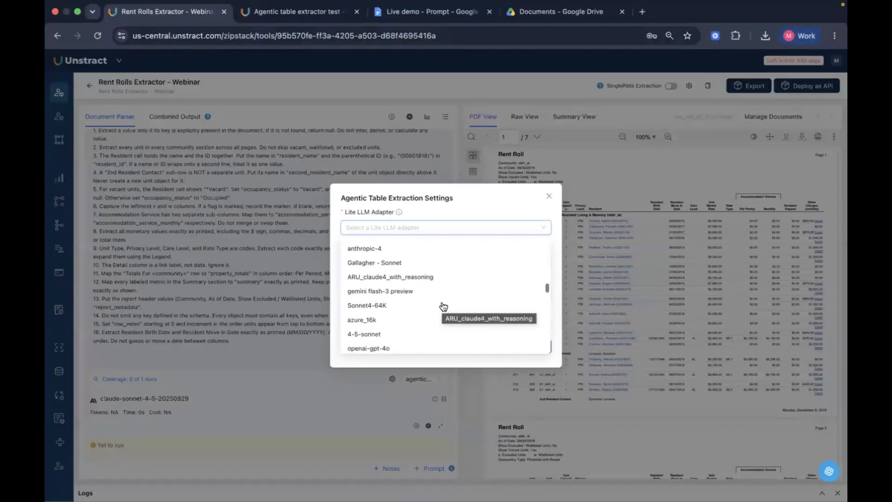
scroll(443, 306, "down", 8)
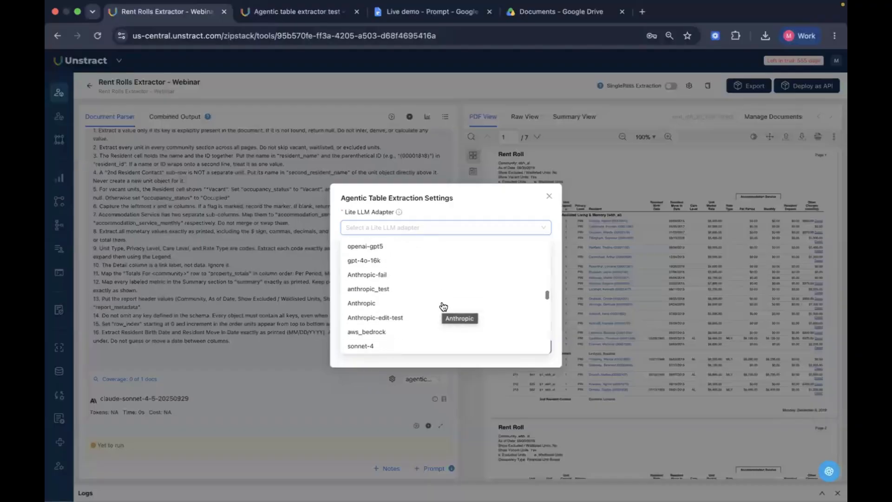
scroll(444, 306, "down", 7)
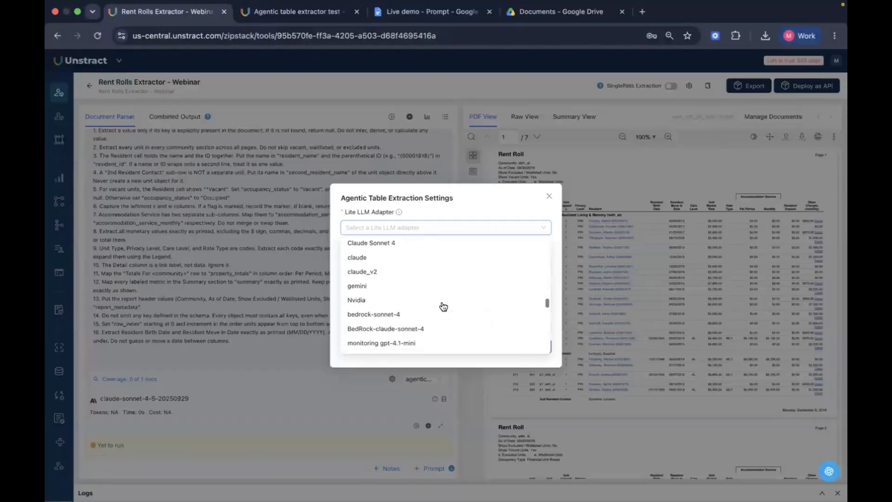
scroll(443, 306, "down", 8)
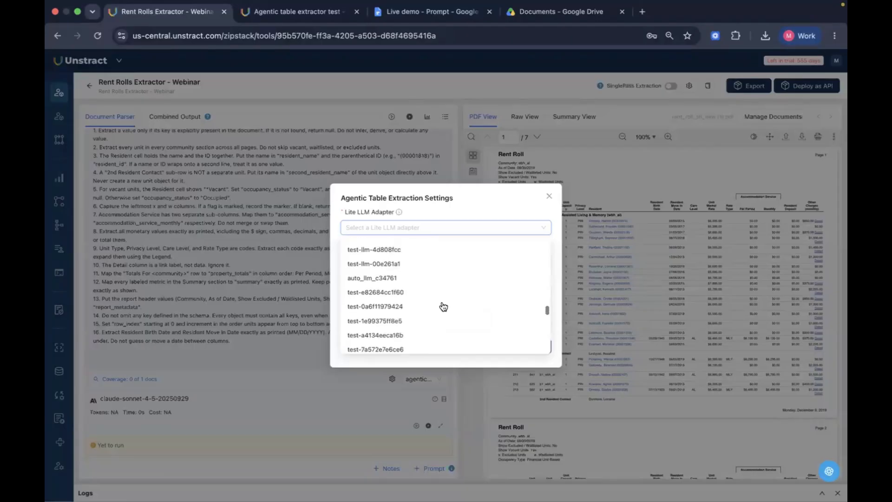
scroll(444, 306, "down", 7)
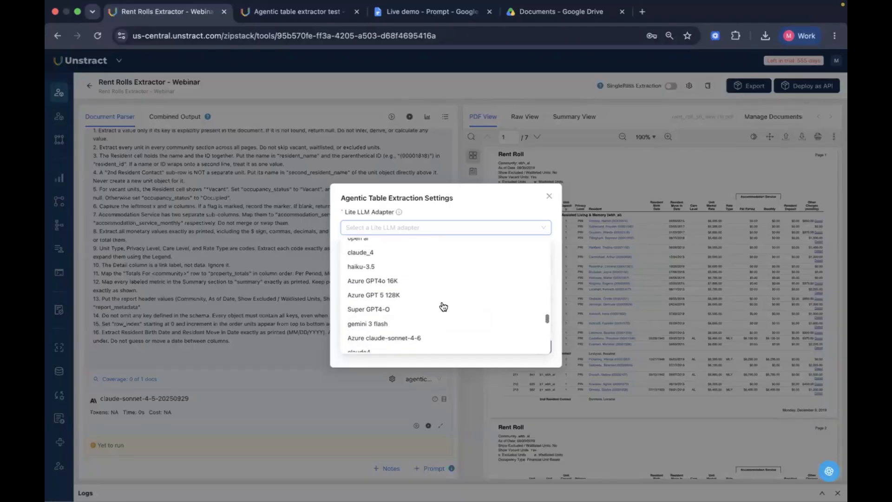
scroll(443, 306, "down", 6)
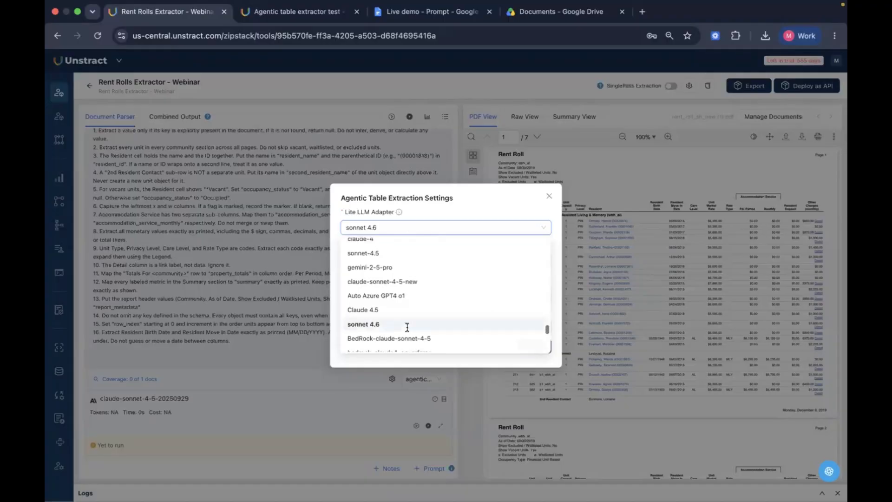
left_click(407, 327)
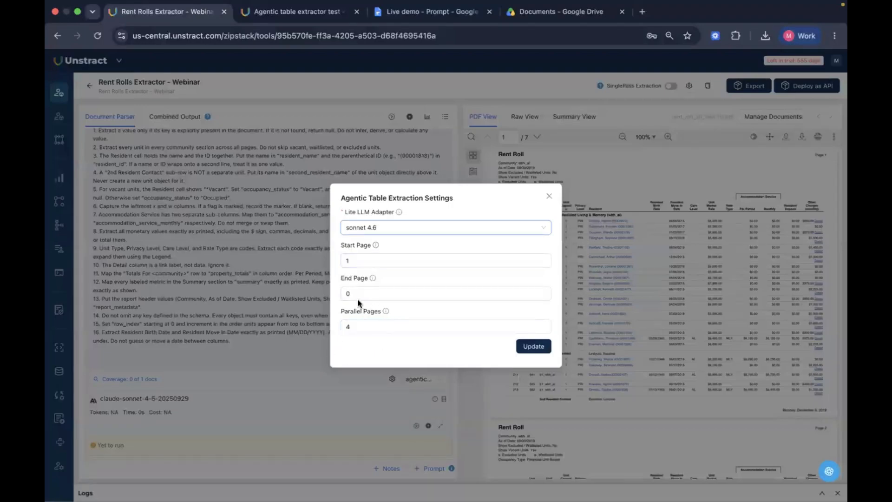
left_click(527, 347)
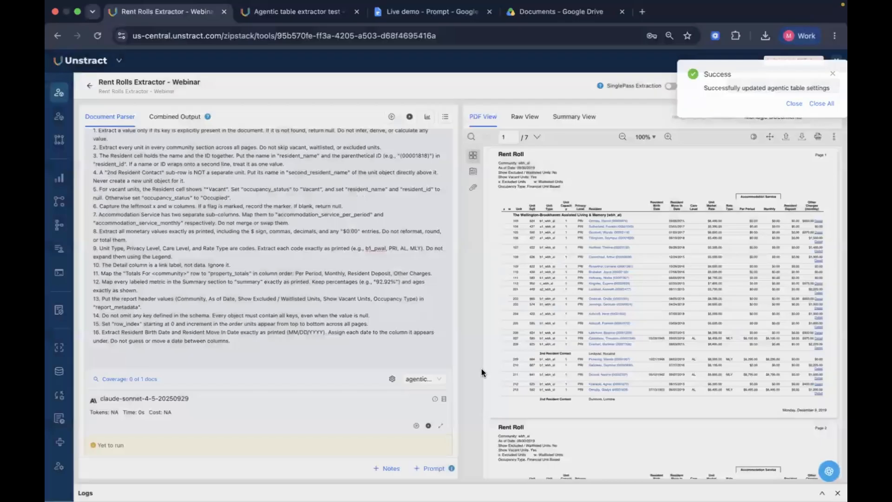
Step: Check the prompt's readiness indicators and run the LLM extraction on the current rent roll document
scroll(379, 323, "up", 10)
scroll(379, 322, "up", 10)
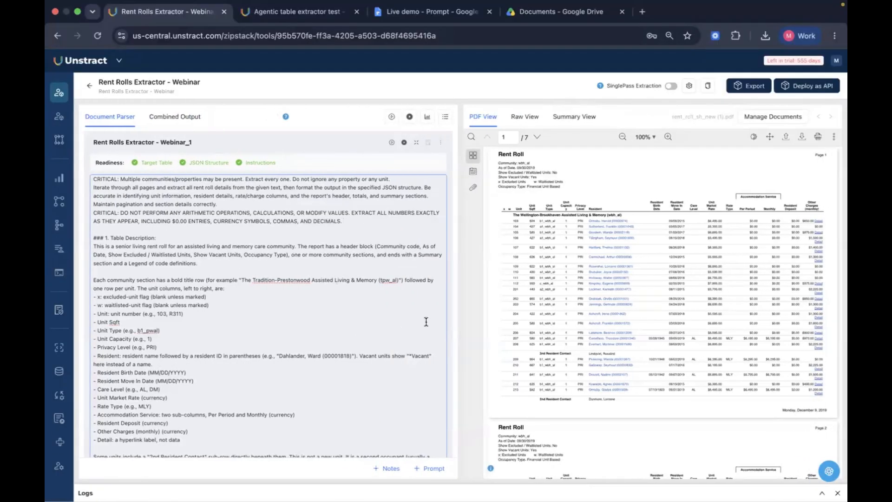
scroll(448, 333, "down", 15)
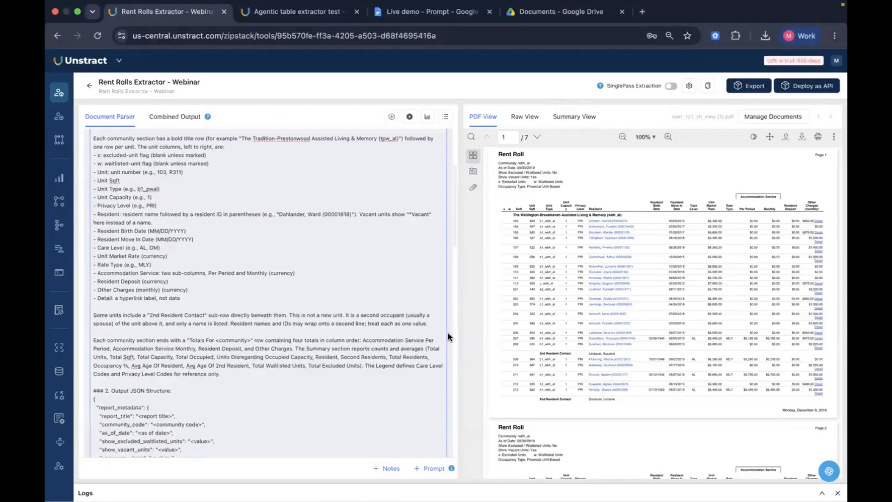
scroll(448, 333, "down", 10)
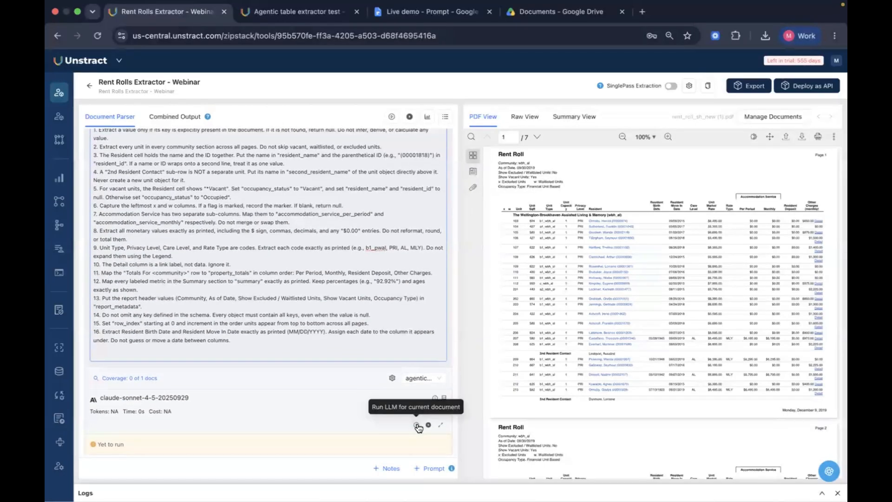
left_click(417, 425)
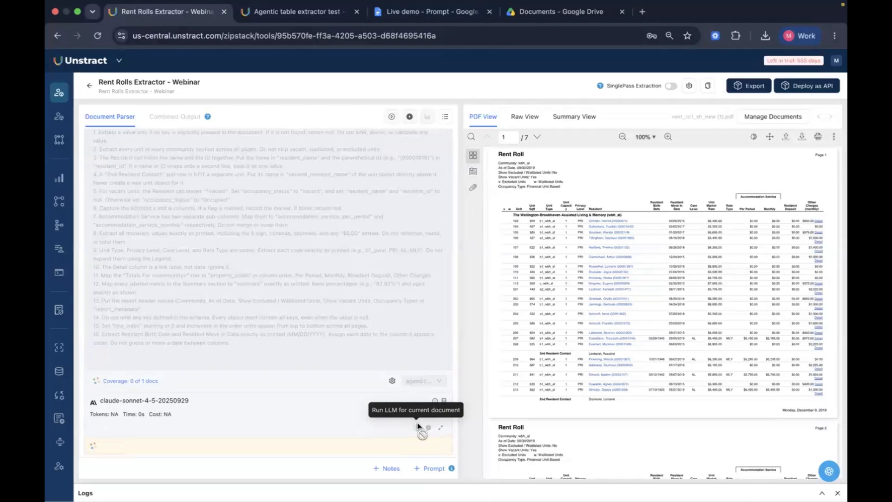
Step: In the Agentic table extractor test project, make Rent_Roll_Sample_08_15_2022.pdf the default document and close the document manager
left_click(287, 12)
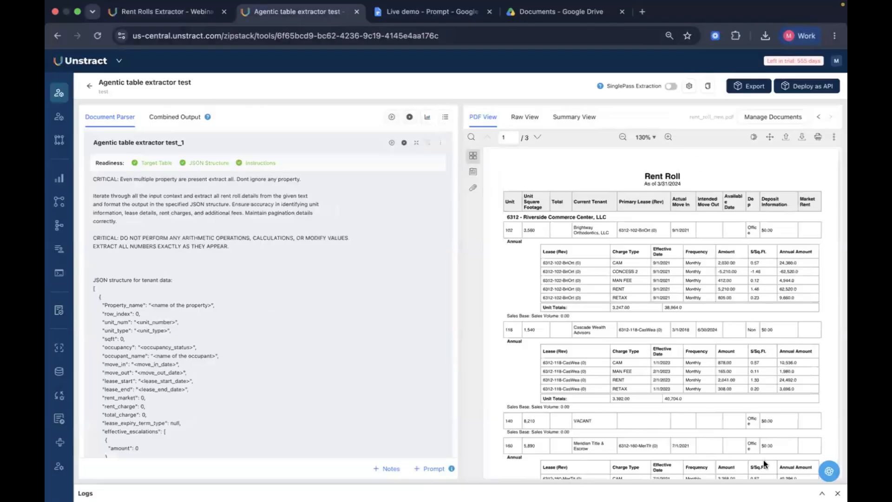
left_click(523, 118)
left_click(484, 116)
left_click(777, 118)
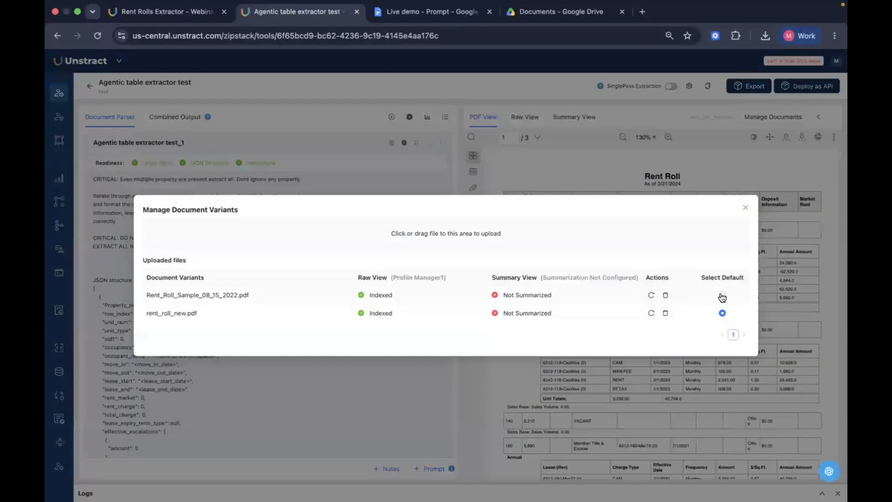
left_click(722, 297)
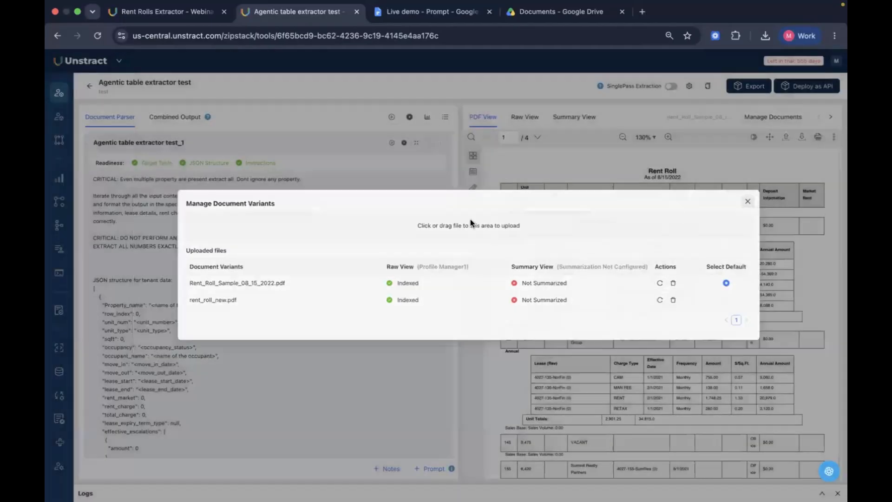
key("Escape")
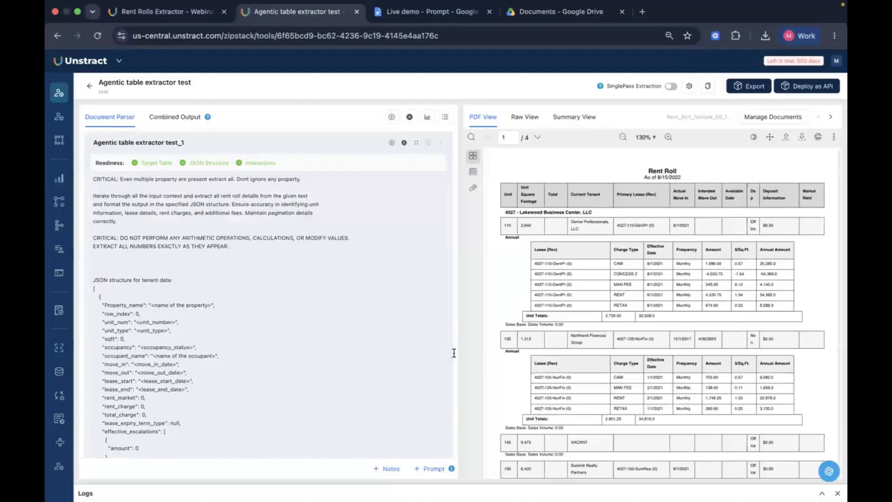
Step: Examine the agentic table prompt's extraction rules and the full extracted JSON output for the sample rent roll
scroll(254, 378, "down", 15)
scroll(254, 382, "down", 3)
scroll(254, 382, "up", 6)
scroll(254, 382, "down", 1)
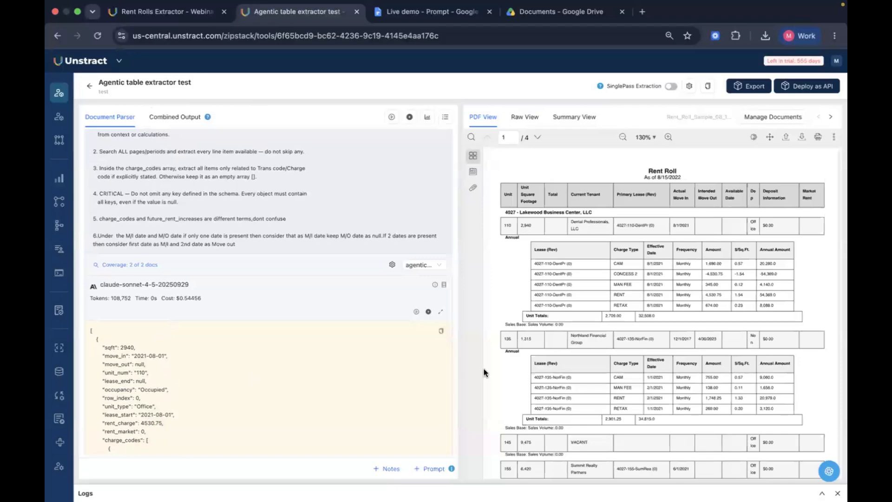
scroll(203, 379, "down", 8)
scroll(204, 383, "down", 10)
scroll(204, 380, "down", 10)
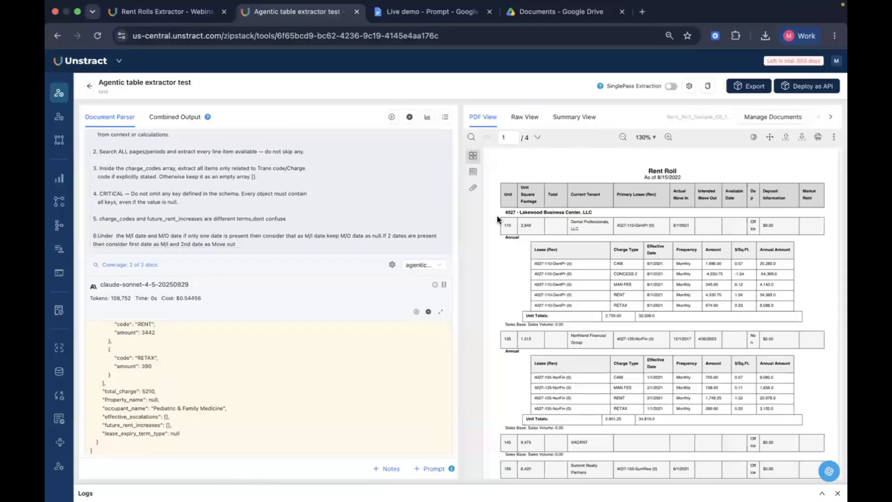
Step: Return to the Prompt Studio project list, search for "clini" and open the Clinical Records Extraction - ATE project
left_click(89, 86)
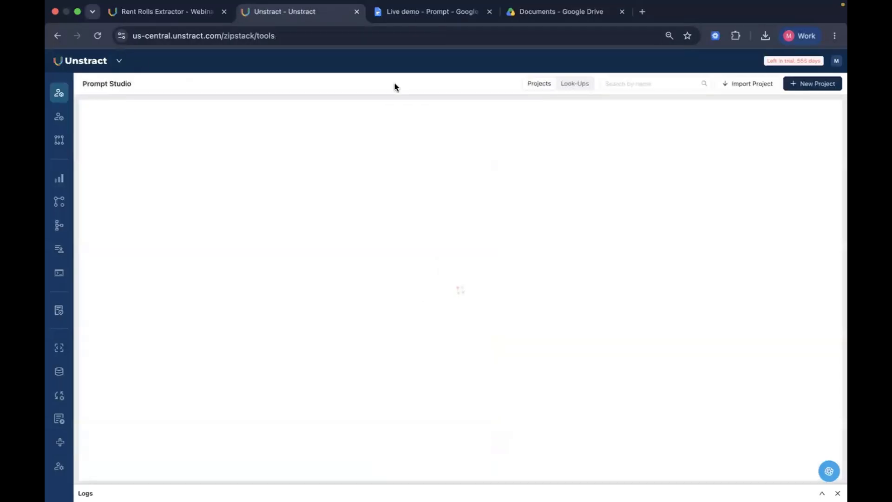
type("clini")
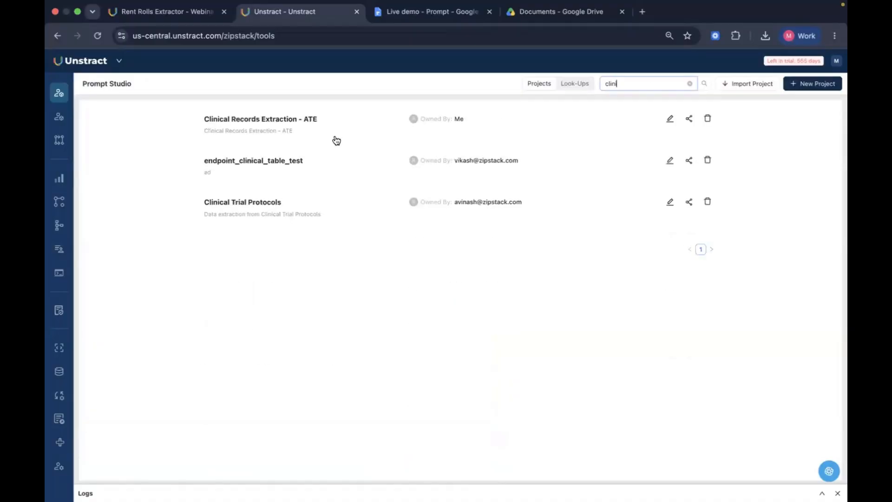
left_click(289, 122)
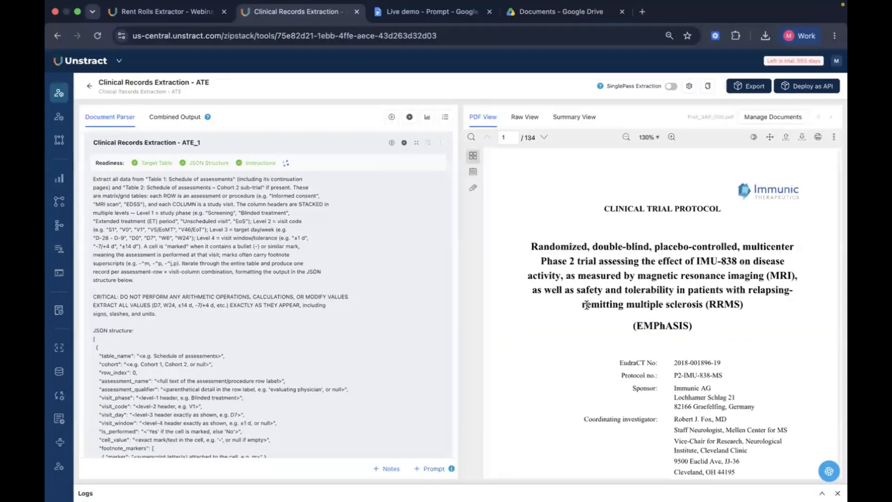
Step: Skim the opening pages of the clinical trial protocol PDF
scroll(586, 305, "down", 5)
scroll(586, 305, "down", 20)
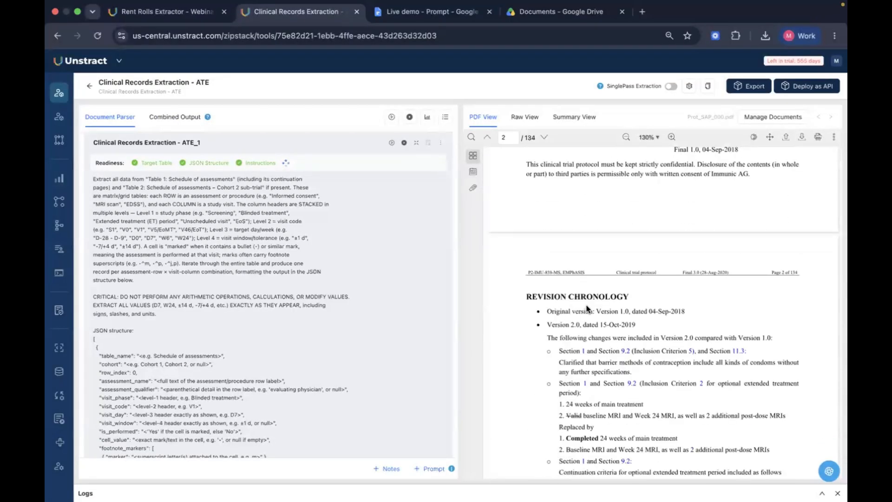
scroll(586, 305, "down", 20)
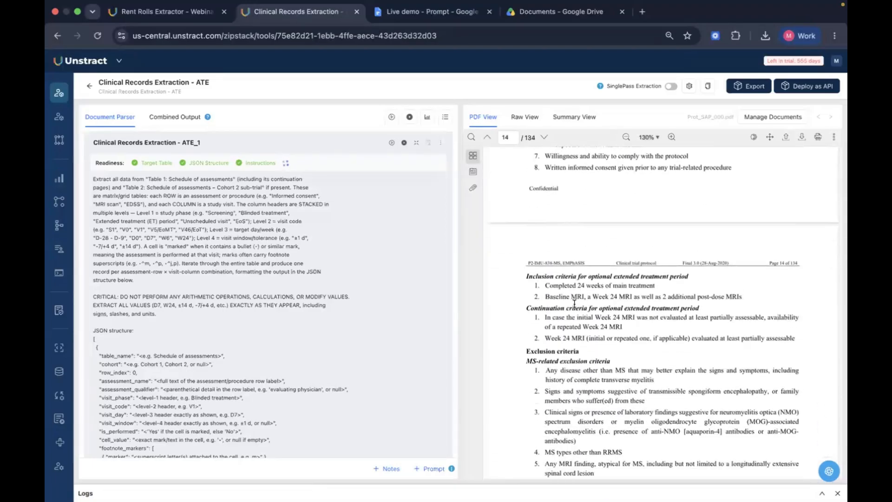
scroll(574, 303, "up", 20)
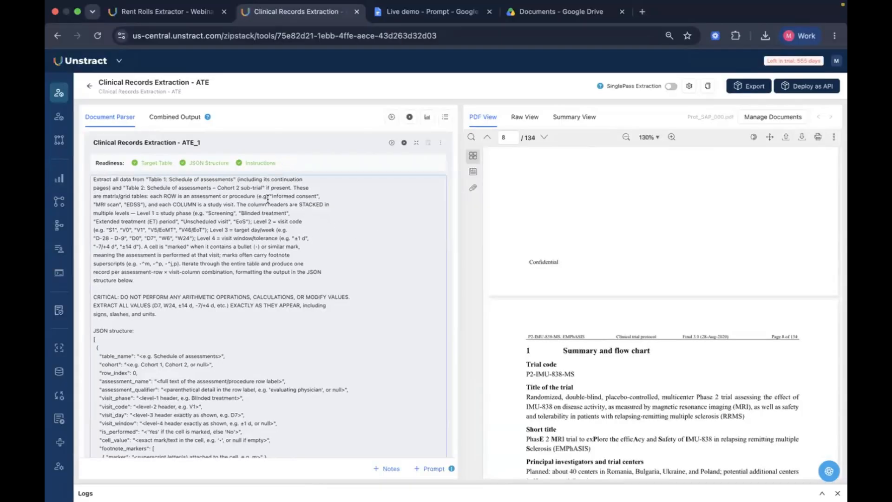
Step: Examine the clinical prompt's Schedule of assessments target, JSON structure, extraction rules and the JSON output extracted from the protocol
left_click_drag(148, 179, 233, 179)
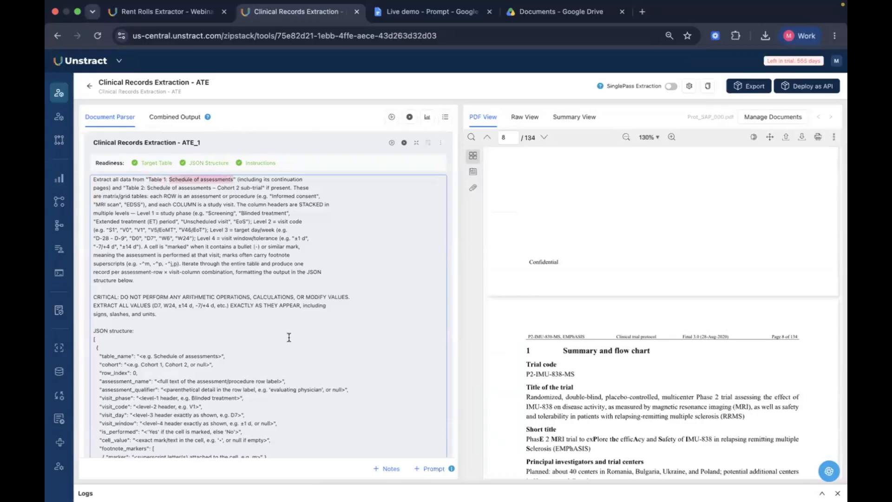
left_click(451, 340)
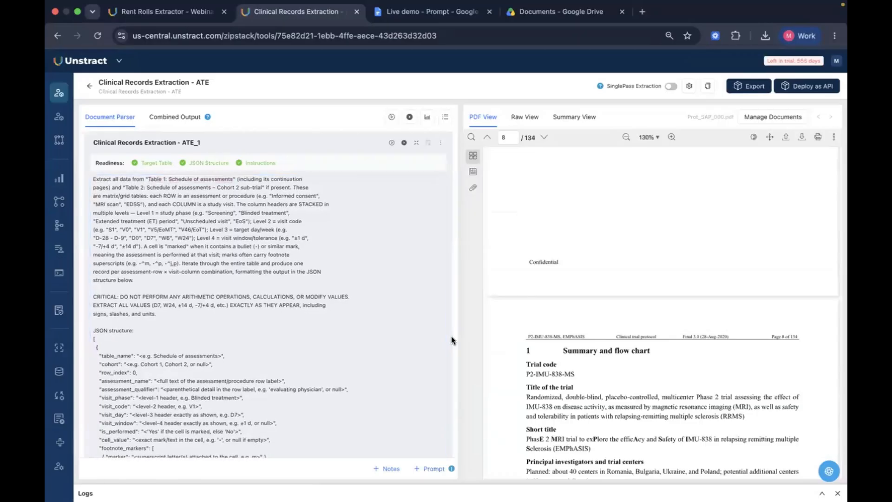
scroll(452, 339, "down", 5)
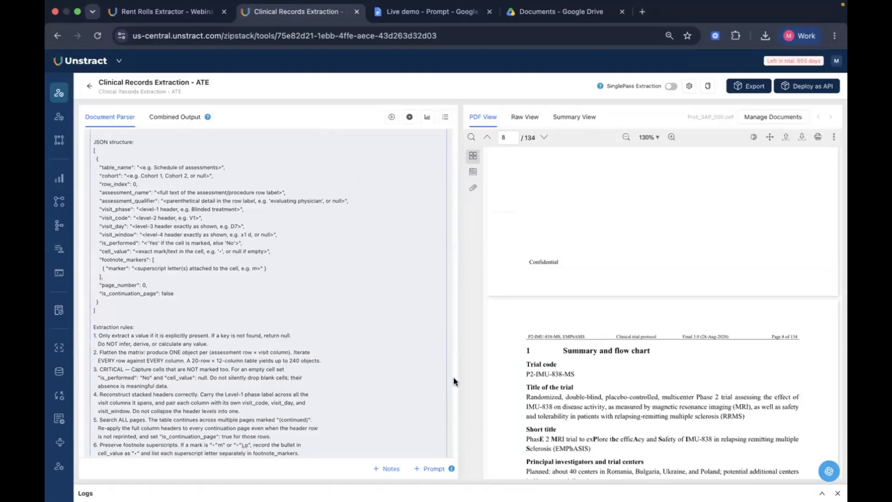
scroll(453, 381, "down", 7)
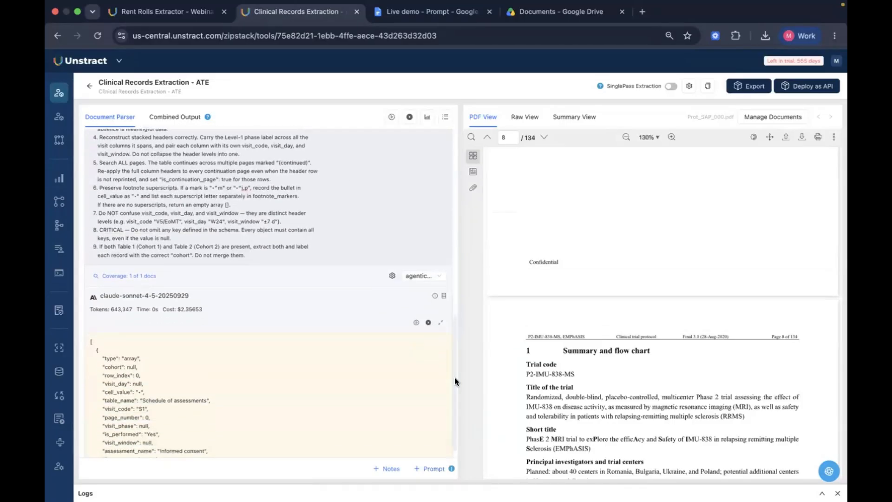
scroll(454, 377, "down", 6)
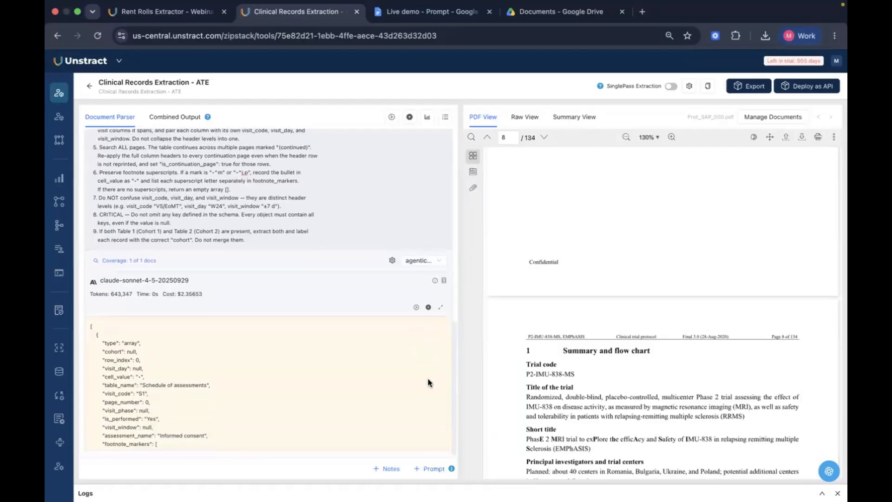
scroll(332, 392, "down", 10)
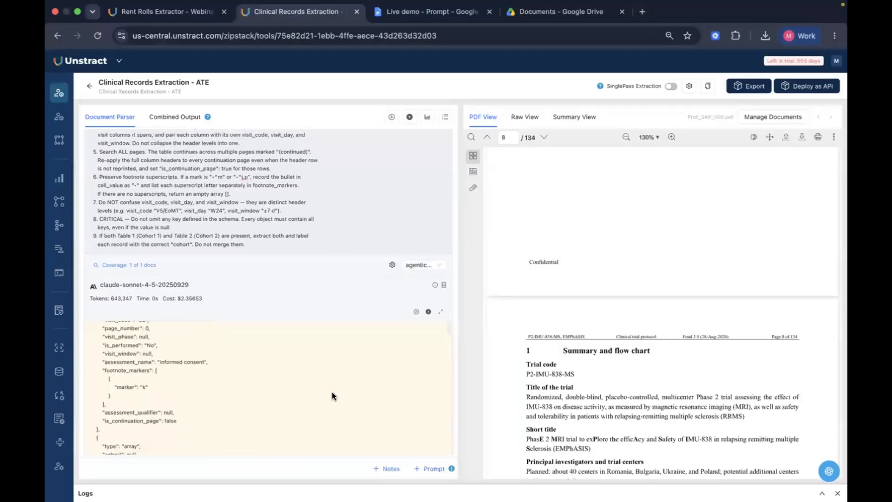
scroll(332, 392, "down", 10)
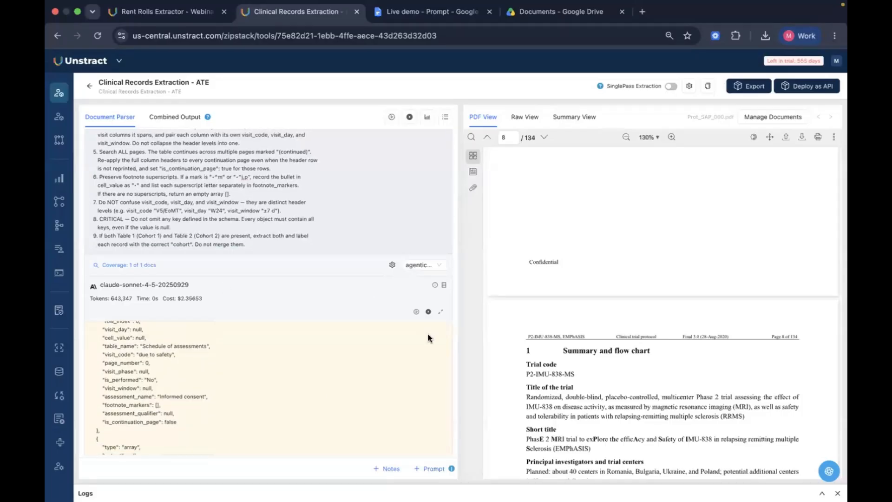
Step: Check the extraction run in the Rent Rolls Extractor project and return to the Clinical Records Extraction - ATE project
left_click(195, 11)
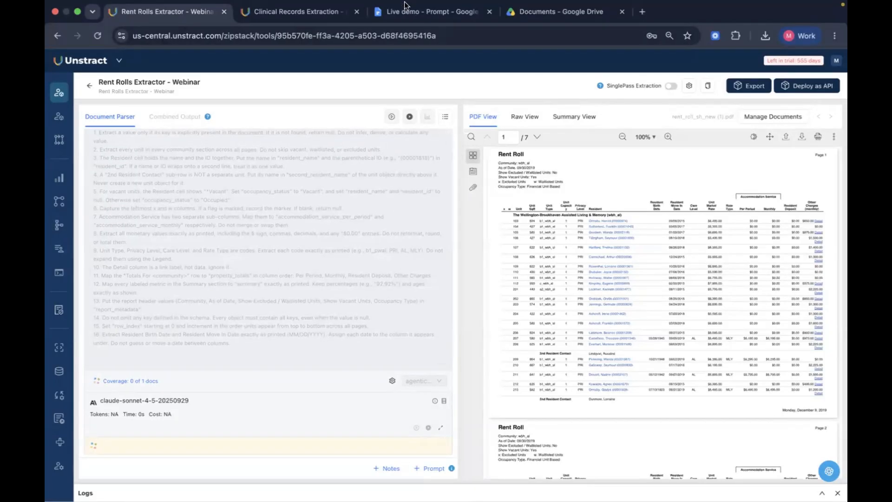
left_click(297, 12)
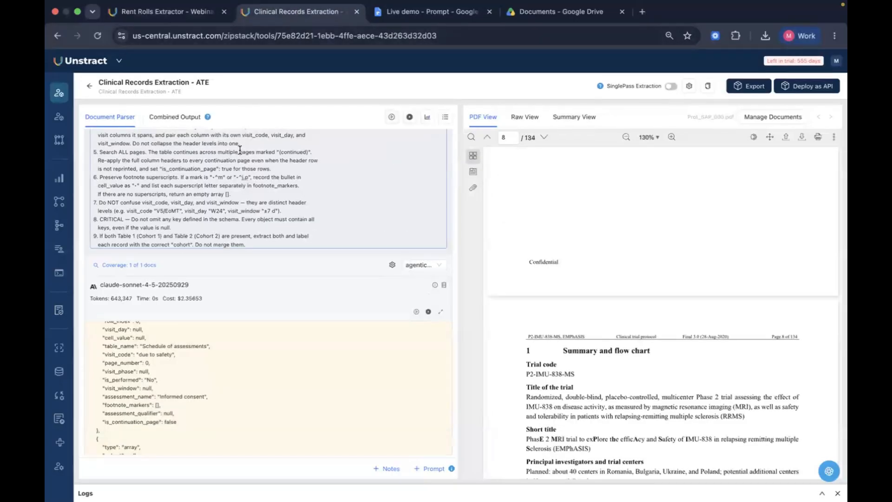
left_click(176, 13)
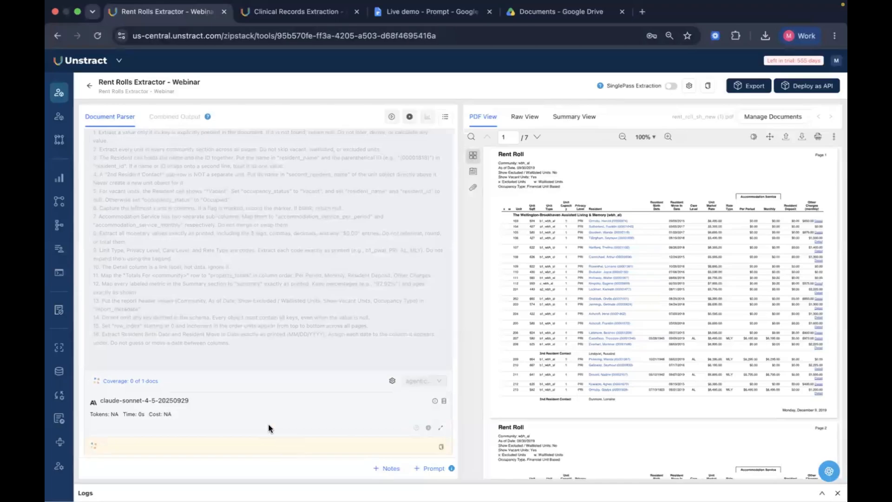
left_click(299, 17)
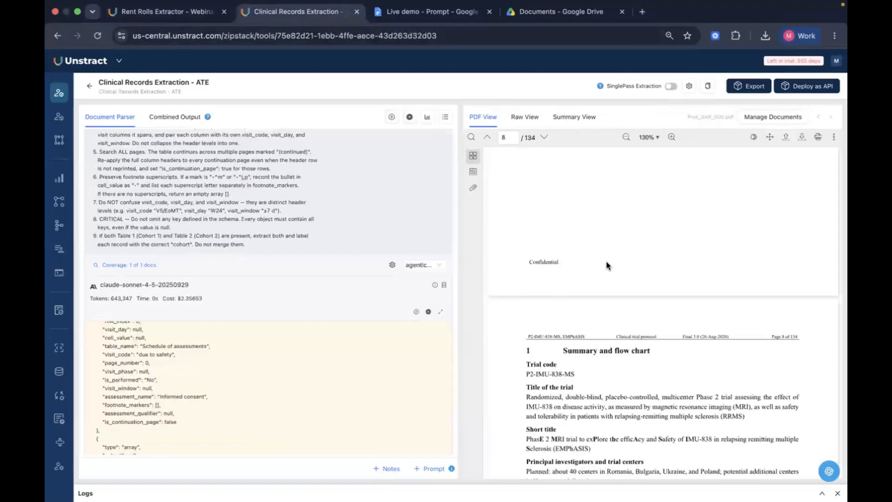
Step: Go back to the start of the protocol PDF and its prompt, and display the project's export options
scroll(606, 266, "up", 20)
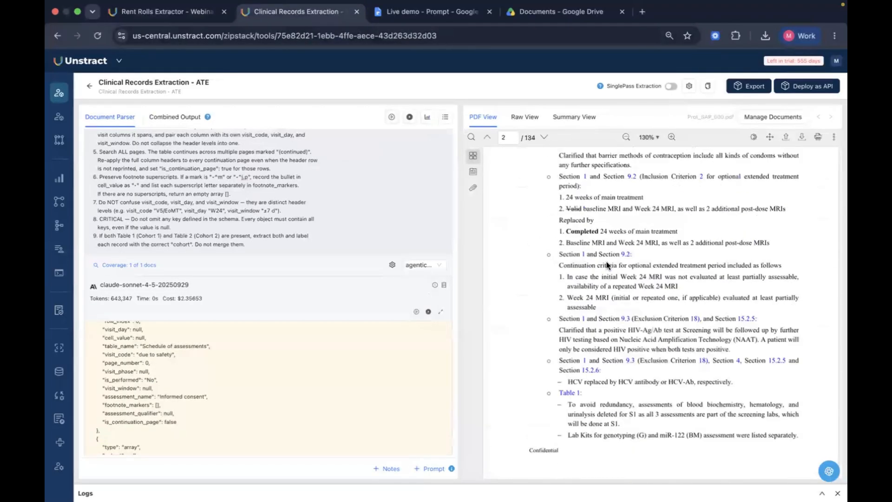
scroll(606, 265, "down", 1)
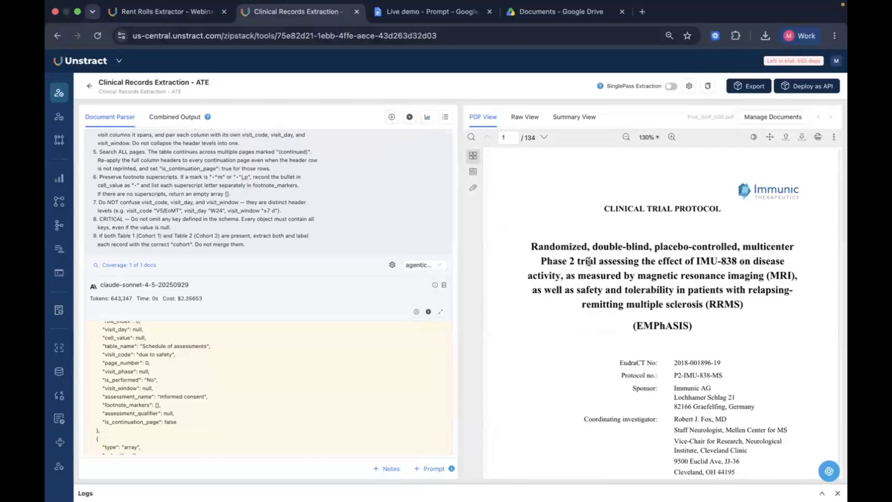
scroll(370, 279, "up", 5)
scroll(369, 280, "up", 6)
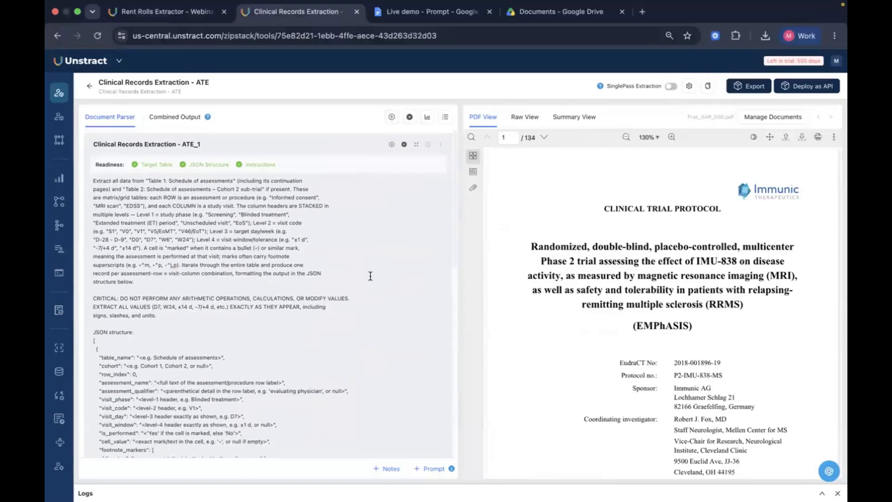
left_click(752, 91)
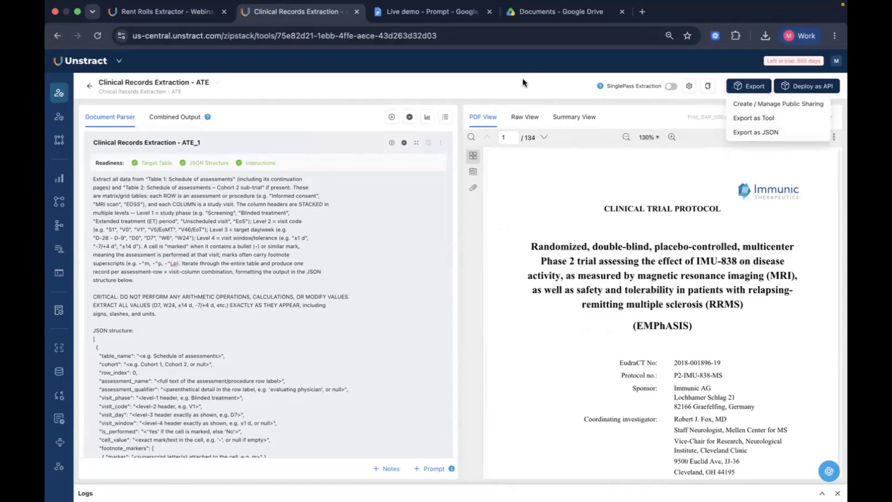
Step: Open the SaaS Contracts Extraction API workflow and bring up its choice of exported Prompt Studio projects
left_click(86, 190)
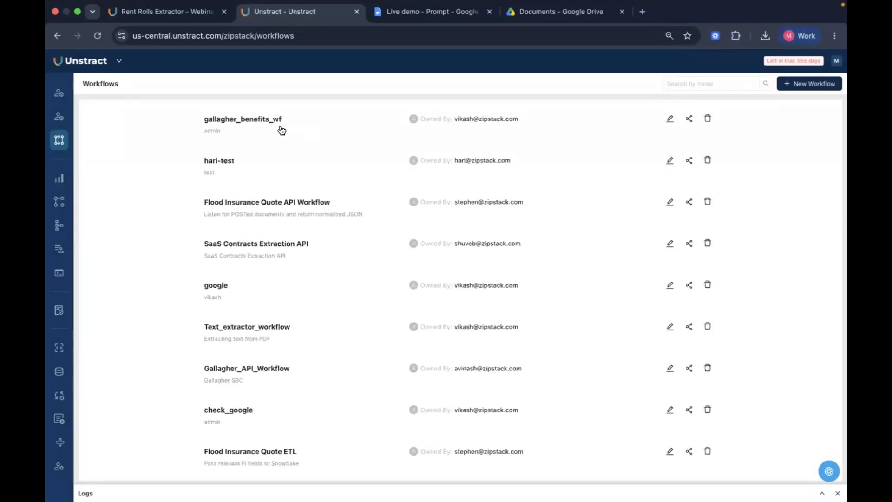
left_click(237, 249)
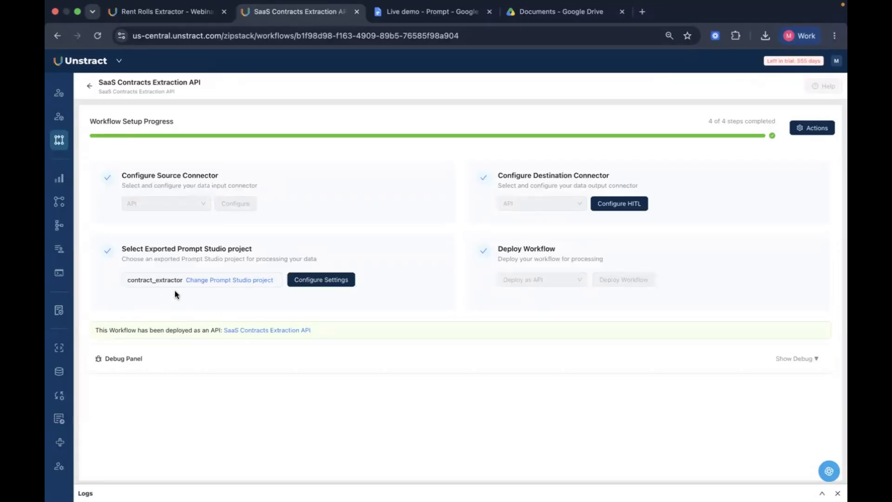
left_click(211, 281)
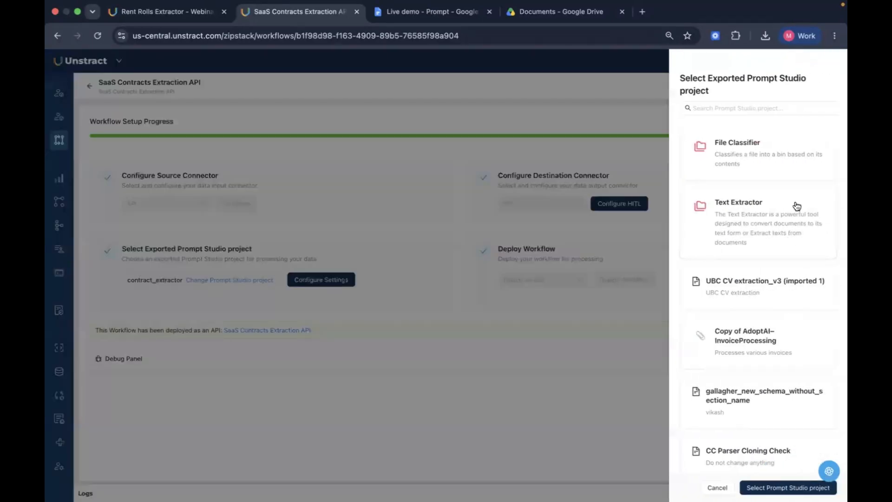
Step: Search the exported Prompt Studio projects for "tabl" and for "rent"
left_click(747, 108)
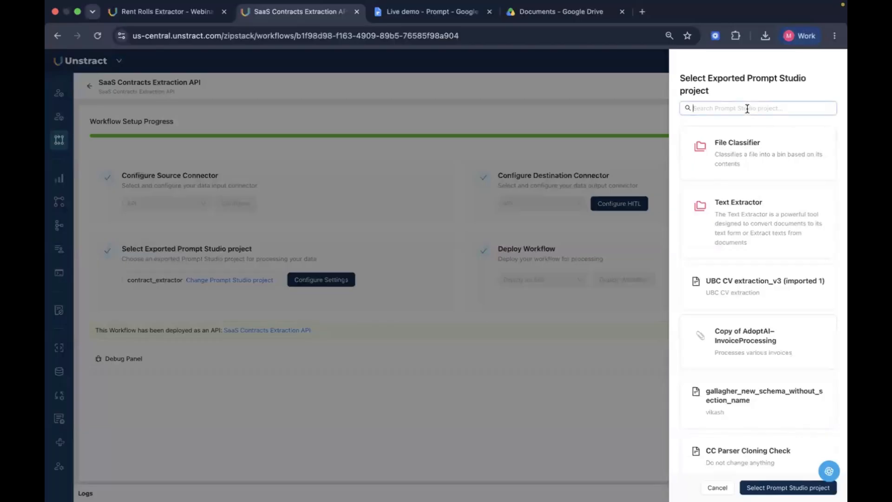
type("ta")
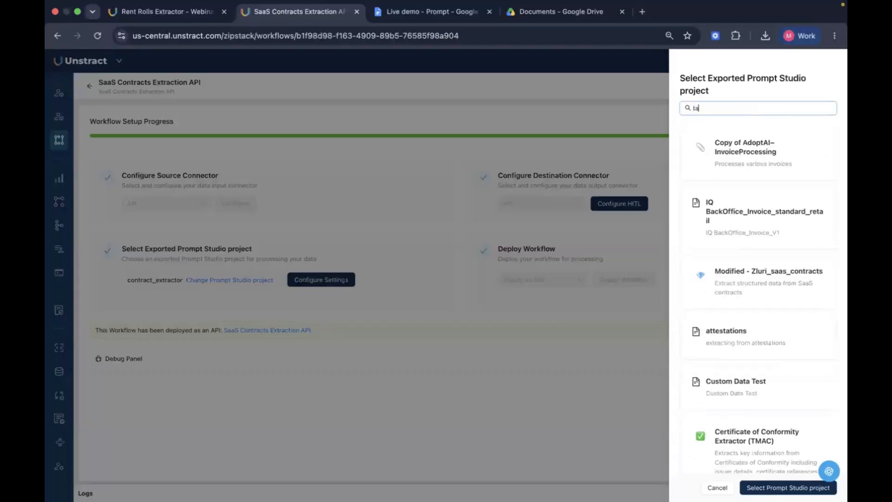
type("bl")
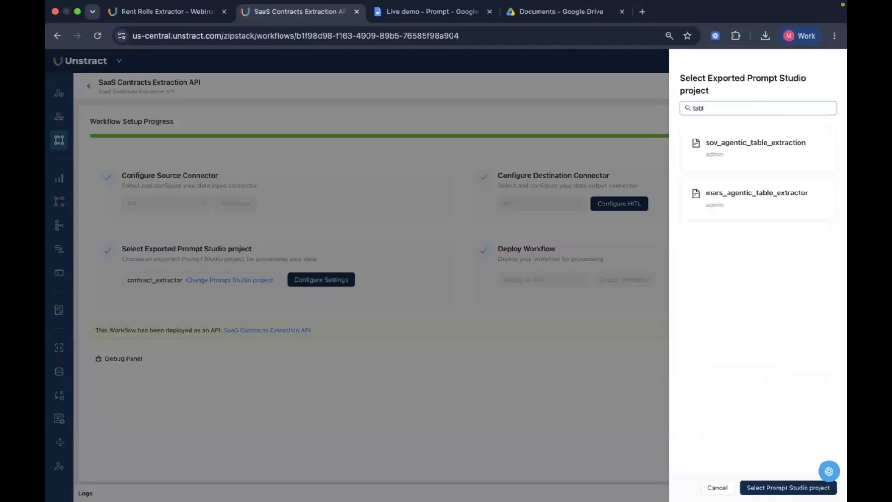
key("BackSpace")
key("BackSpace")
key("BackSpace")
key("BackSpace")
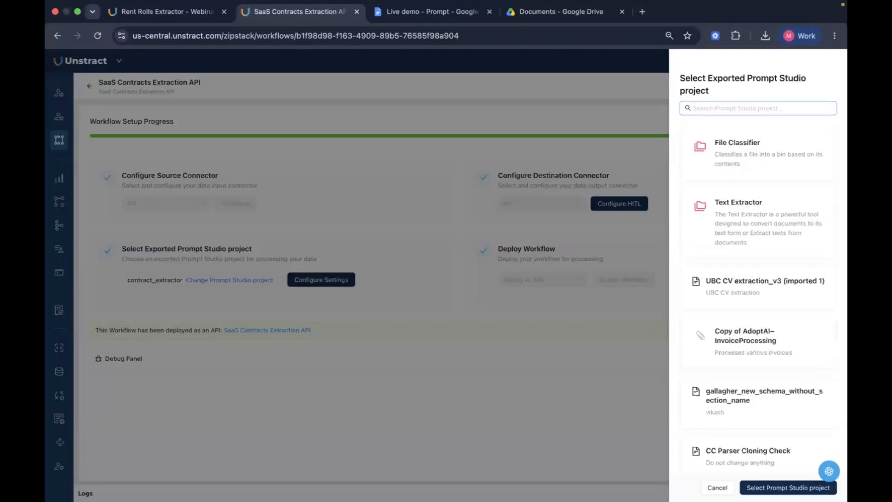
type("rent")
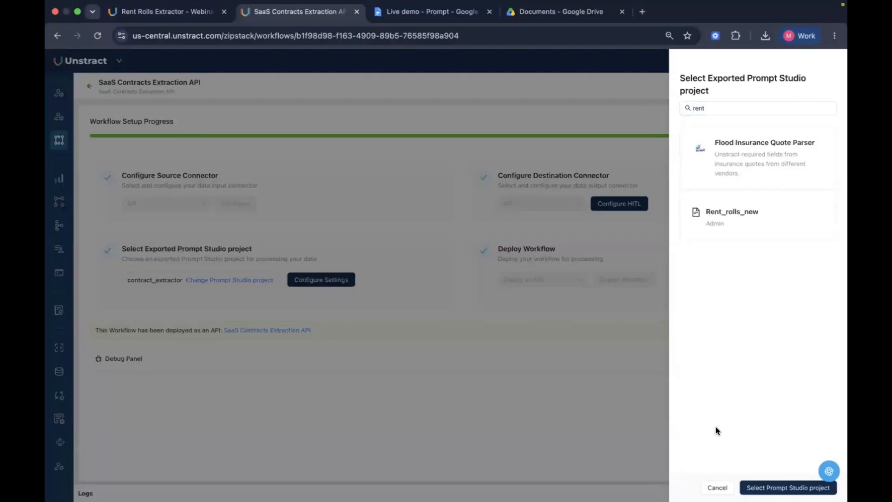
Step: Dismiss the exported project selection, open the API deployments list and look over the HITL review options
left_click(713, 488)
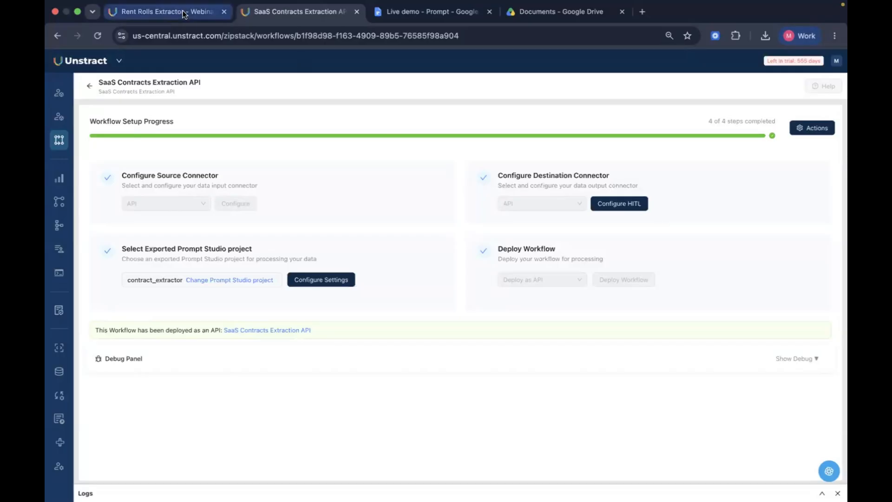
mouse_move(98, 198)
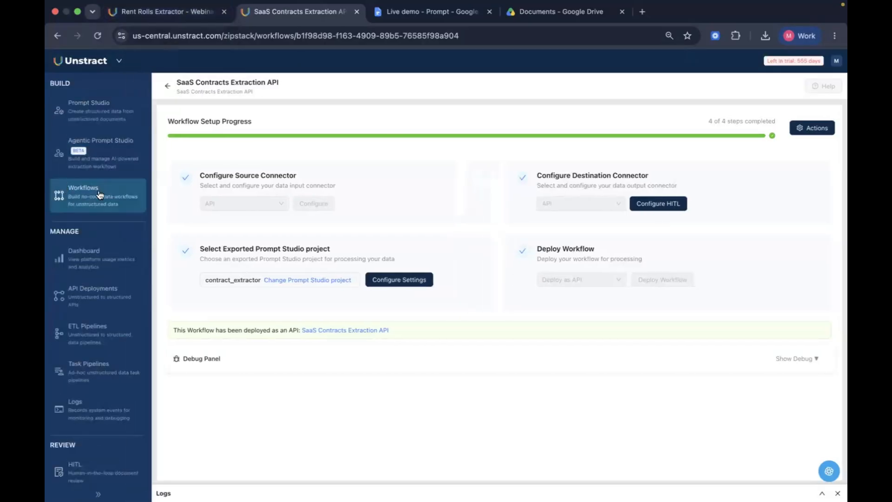
left_click(106, 306)
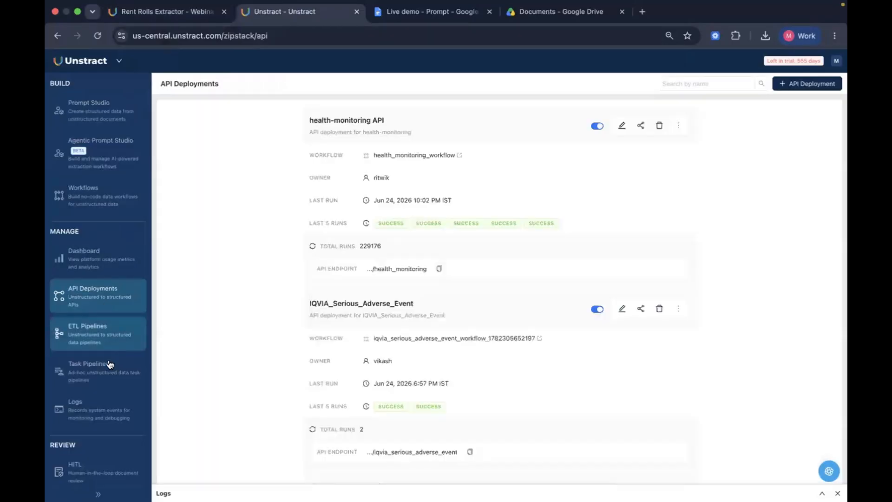
mouse_move(115, 472)
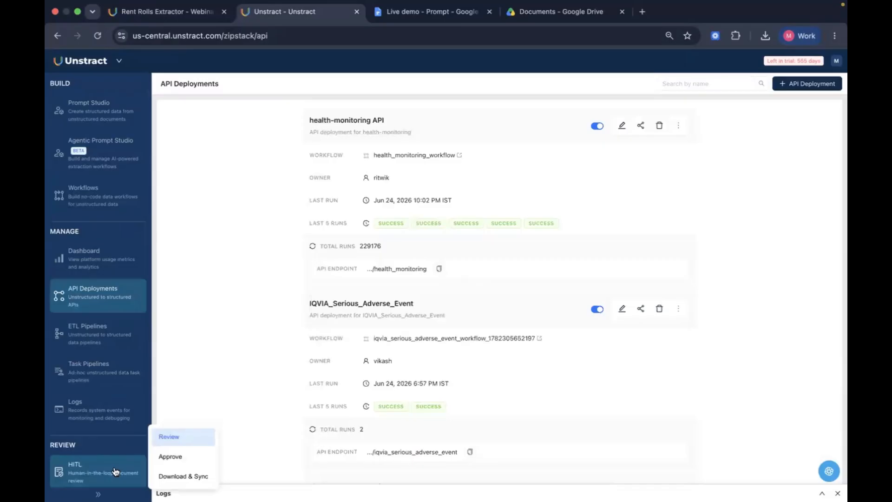
scroll(111, 441, "down", 3)
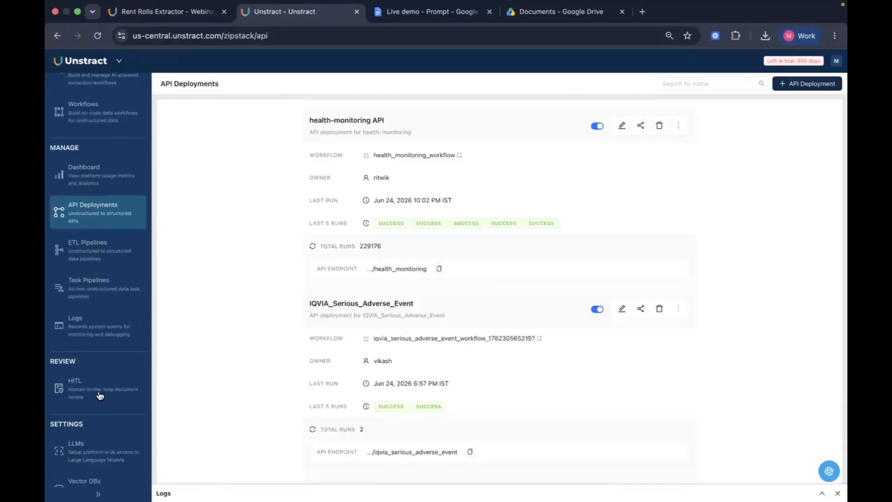
mouse_move(96, 391)
Step: Check the Rent Rolls Extractor run, switch to the webinar slide show and advance it to the Q&A slide
left_click(167, 12)
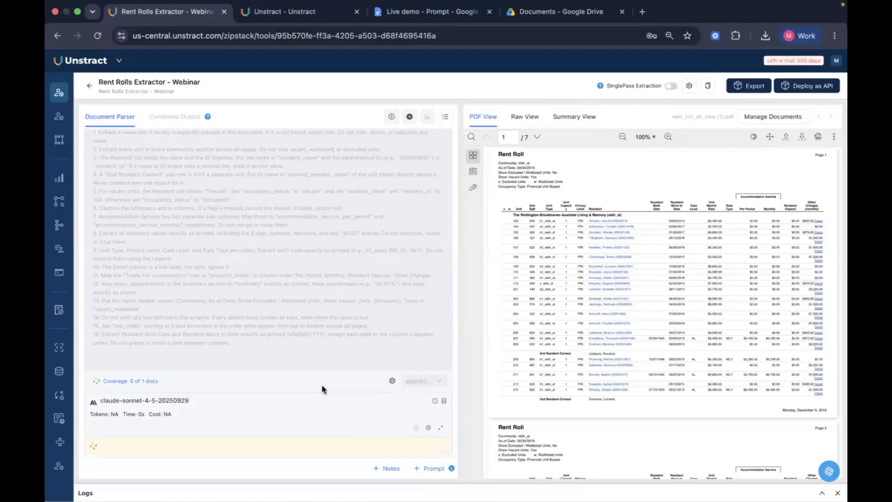
key("ctrl+Up")
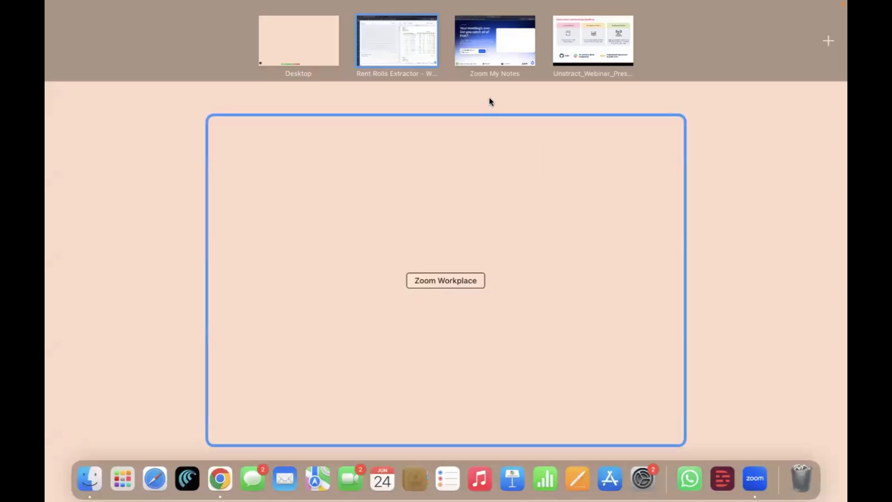
left_click(587, 45)
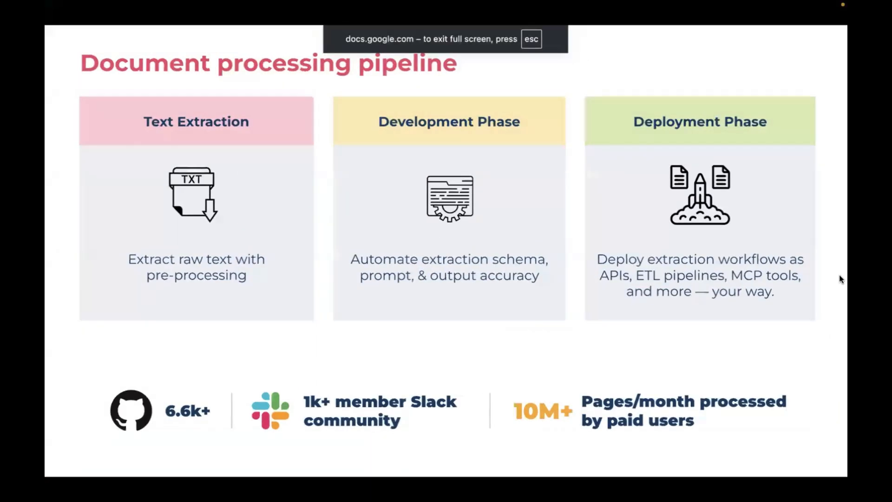
key("Right")
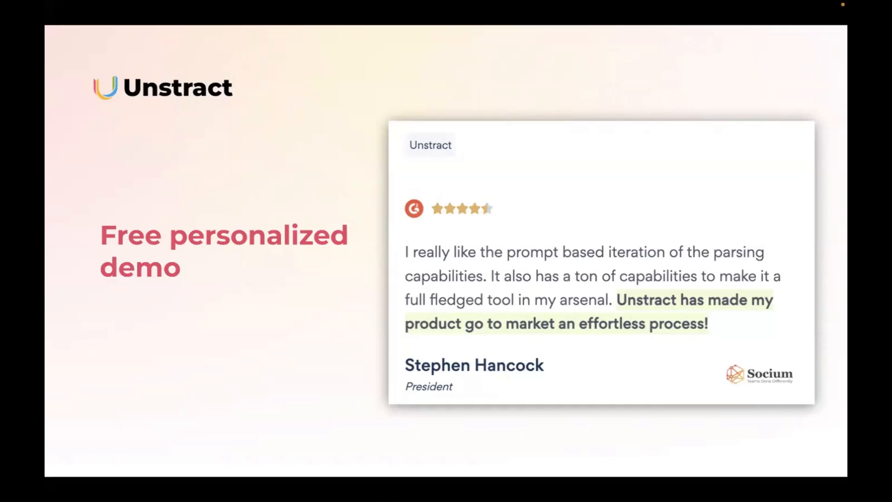
key("Right")
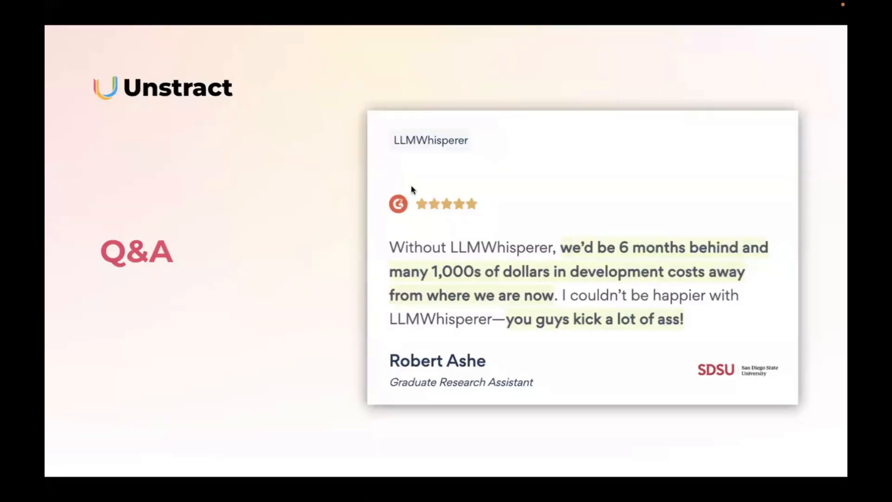
Step: Return to the Rent Rolls Extractor project and examine the extracted JSON from the summary through the unit records
key("ctrl+Up")
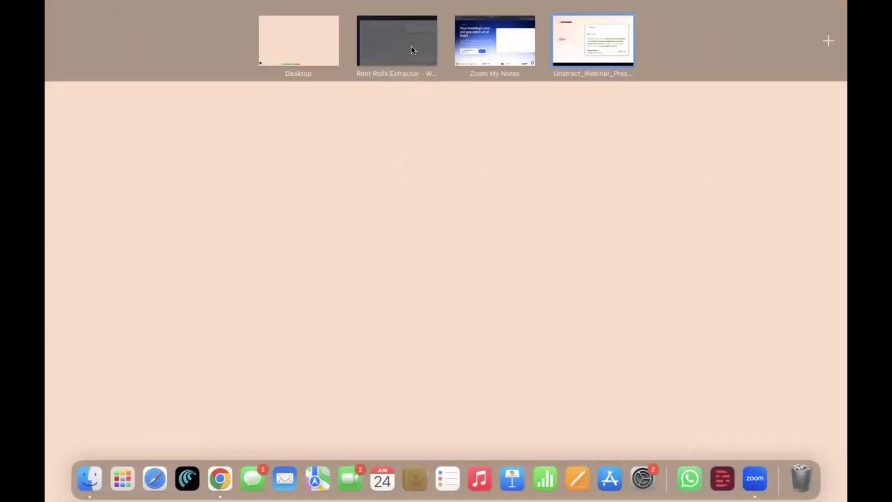
left_click(411, 46)
scroll(304, 411, "down", 3)
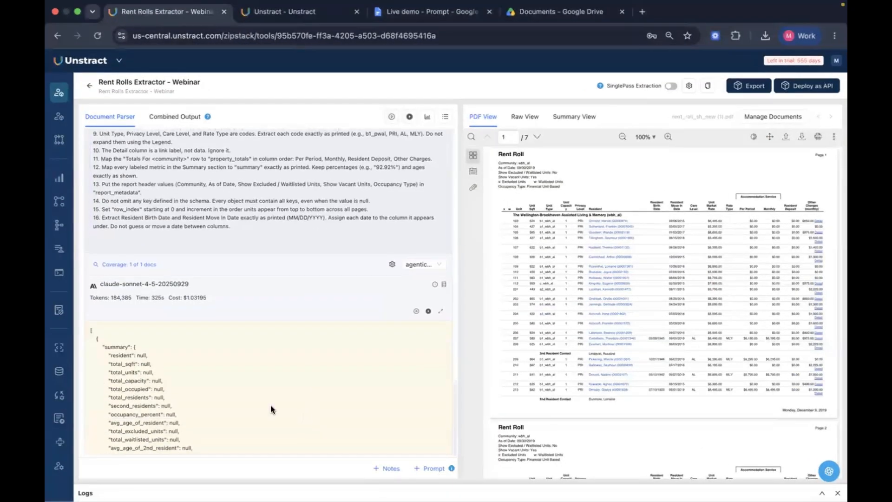
scroll(203, 390, "down", 10)
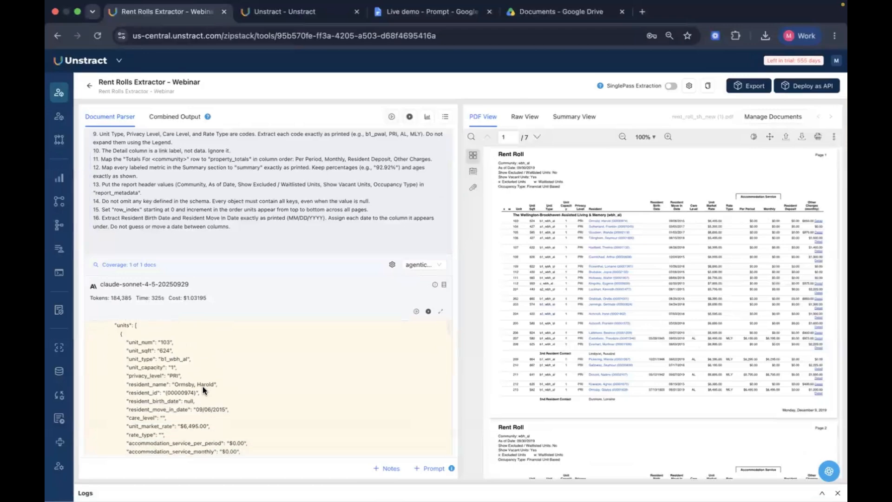
scroll(227, 393, "down", 15)
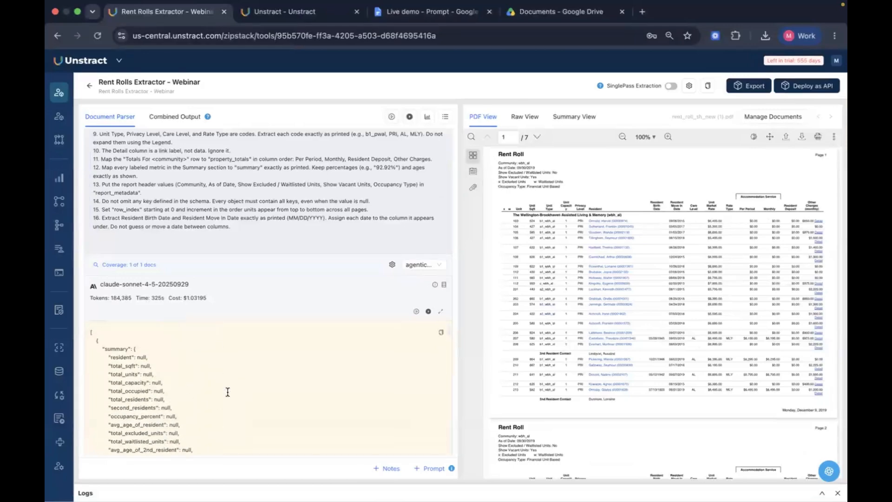
scroll(227, 392, "down", 3)
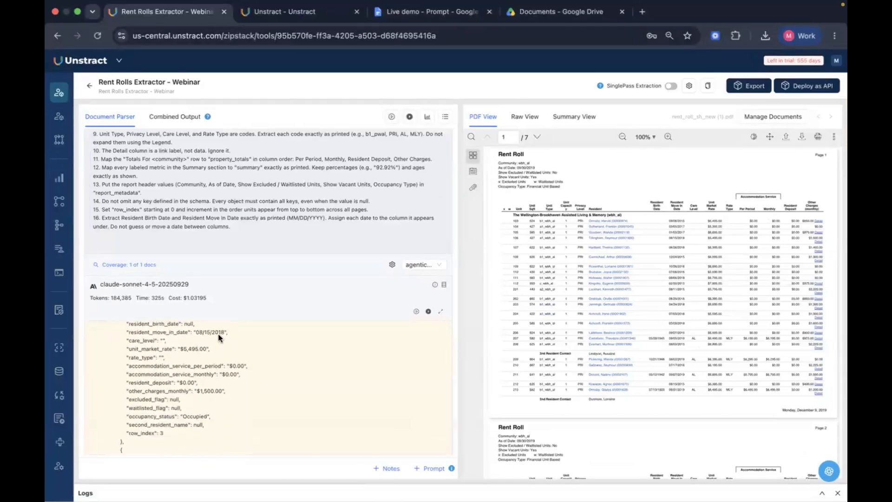
scroll(244, 397, "down", 15)
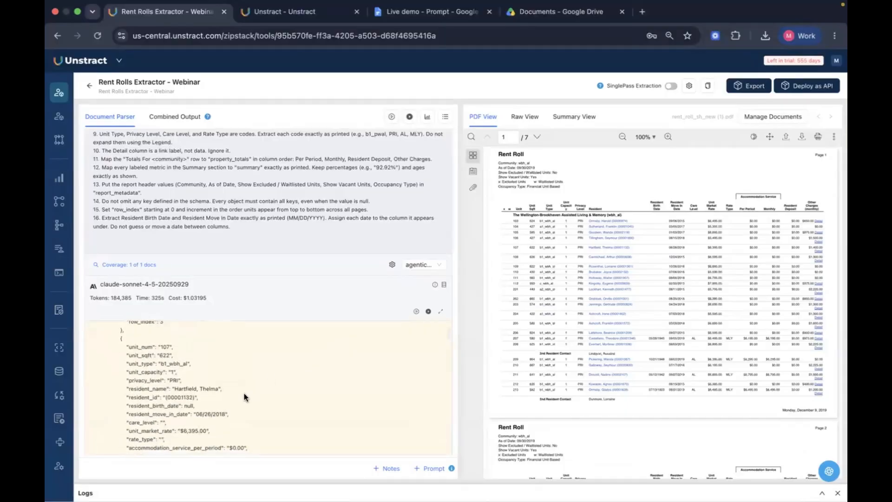
scroll(244, 397, "down", 20)
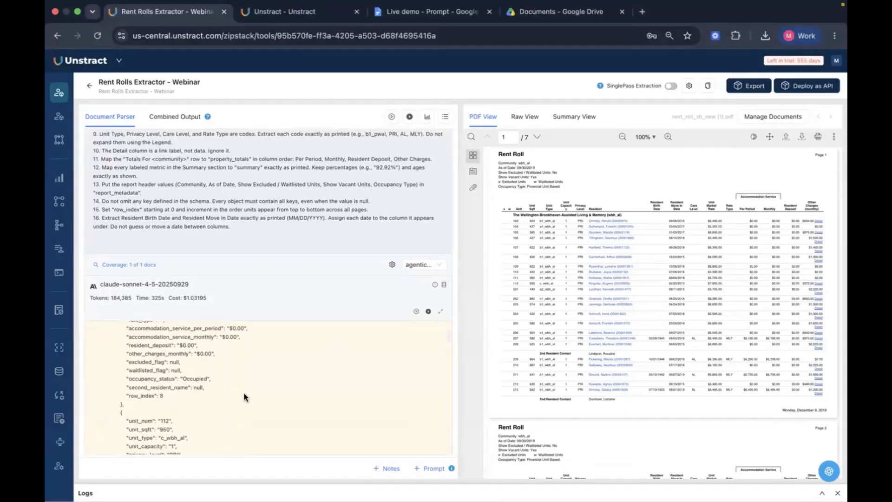
scroll(245, 397, "up", 15)
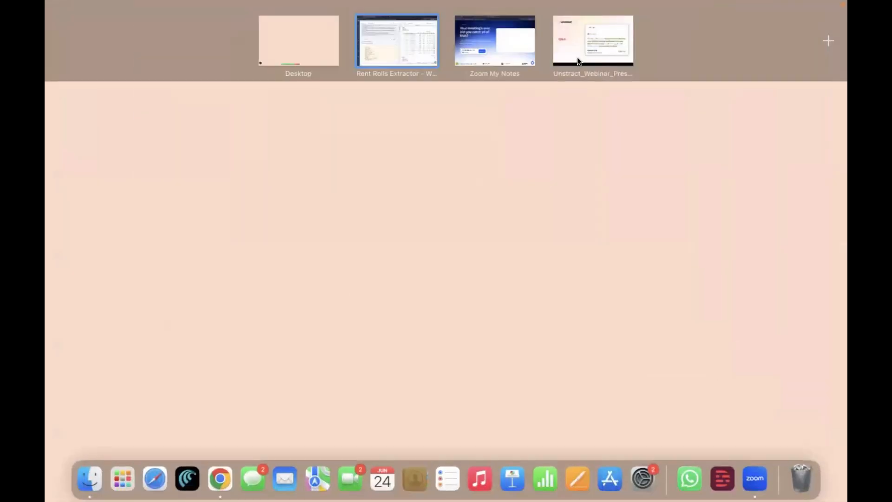
Step: Switch back to the webinar slide show and advance it to the closing Thank you slide
left_click(577, 57)
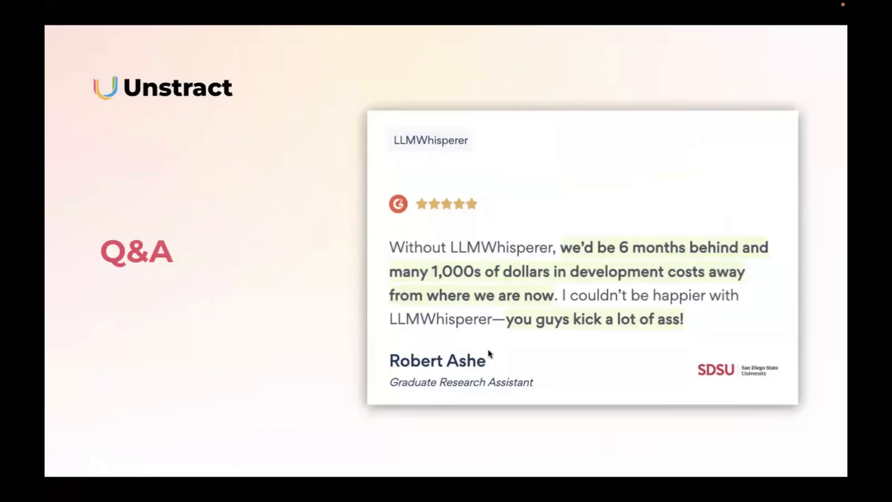
key("Right")
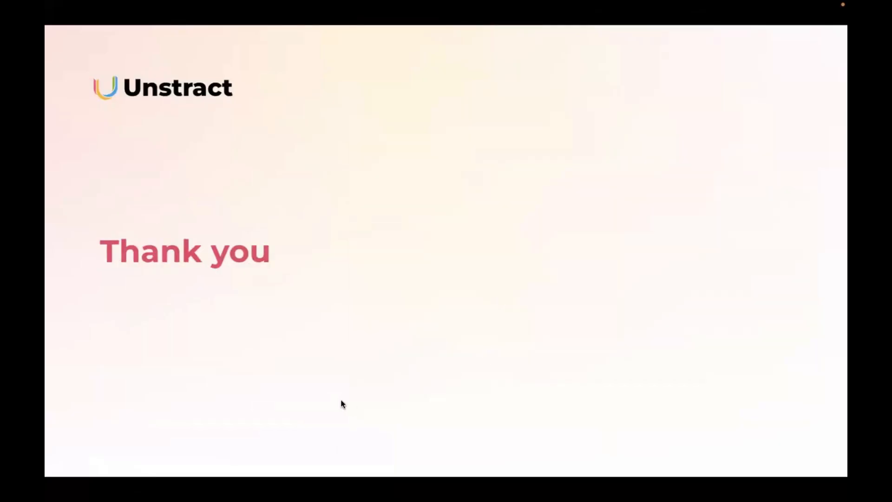